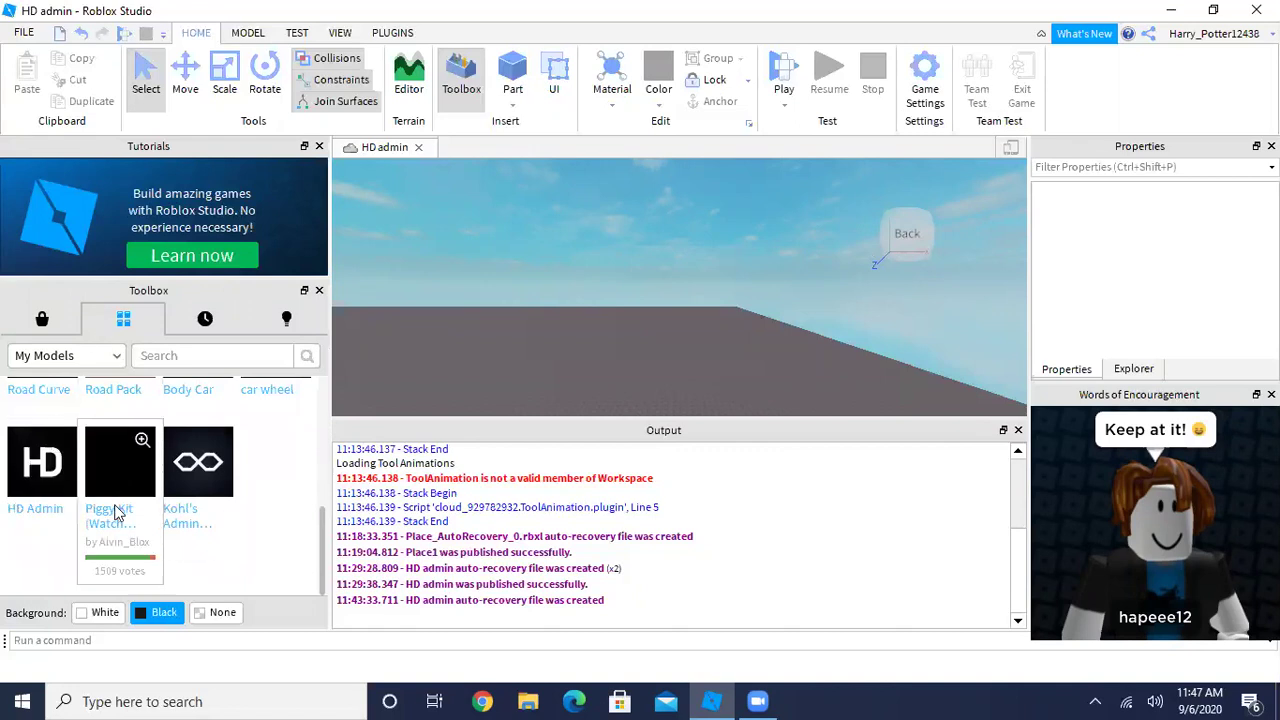
Insert the HD Admin model from My Models onto the baseplate.
left_click(150, 361)
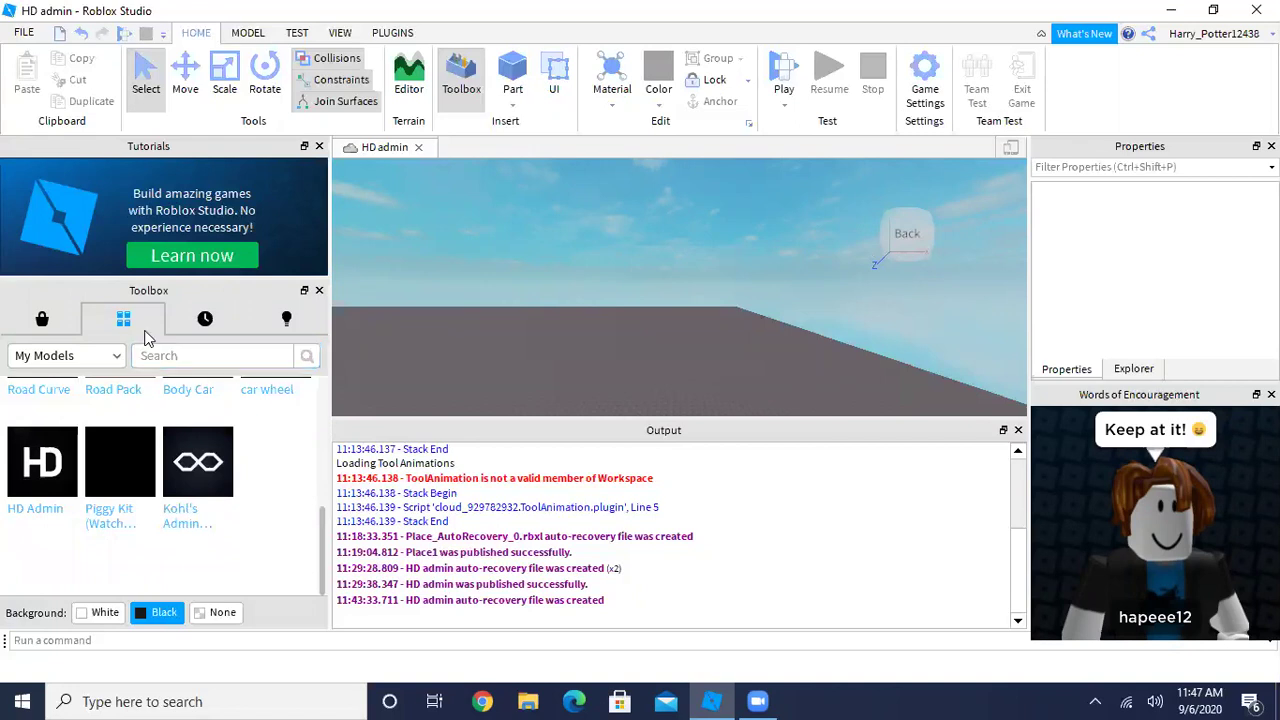
type("Invisibility")
key("ctrl+z")
left_click_drag(42, 461, 493, 368)
right_click_drag(493, 368, 476, 376)
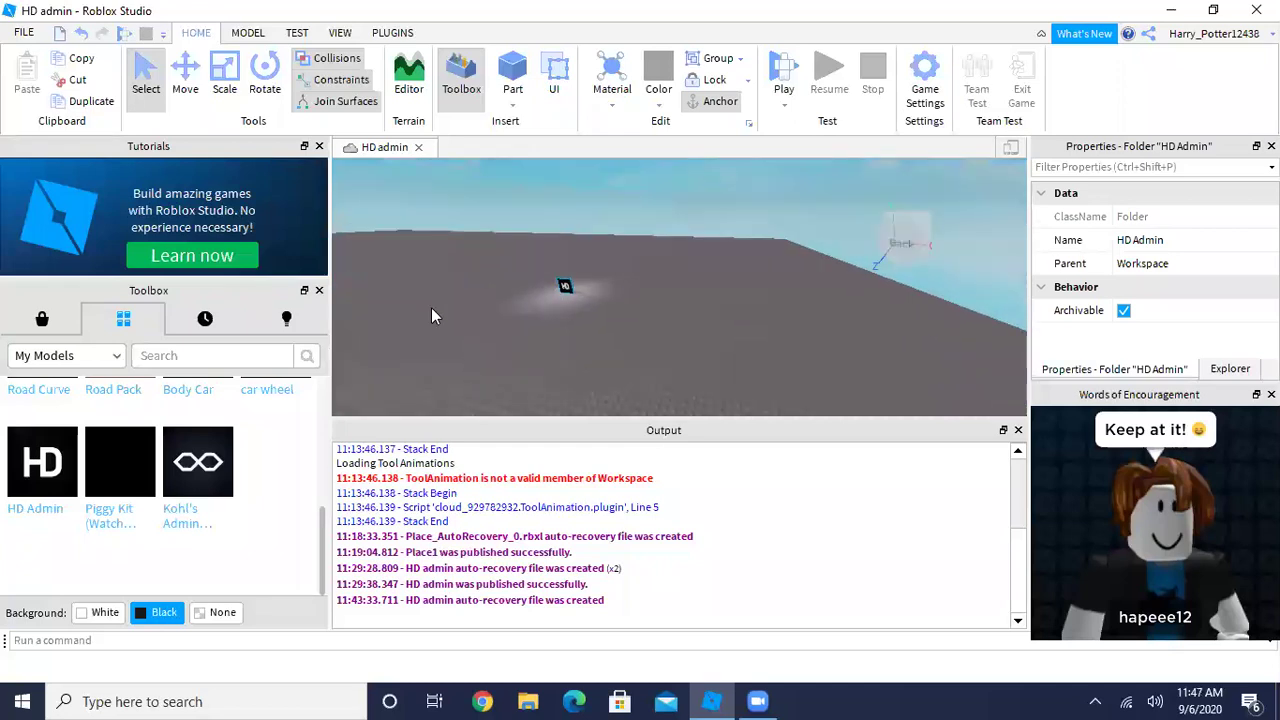
Publish the place to Roblox, overwriting the existing HD admin place in the HD admin game.
left_click(23, 32)
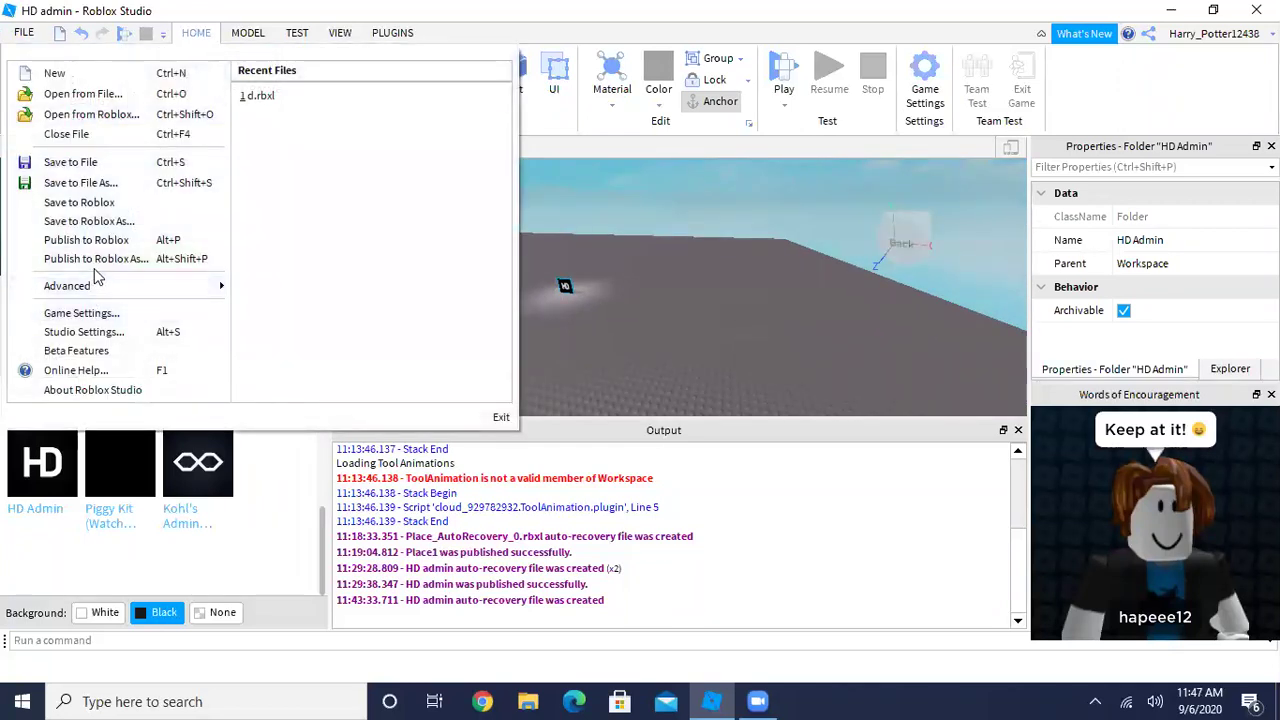
left_click(105, 258)
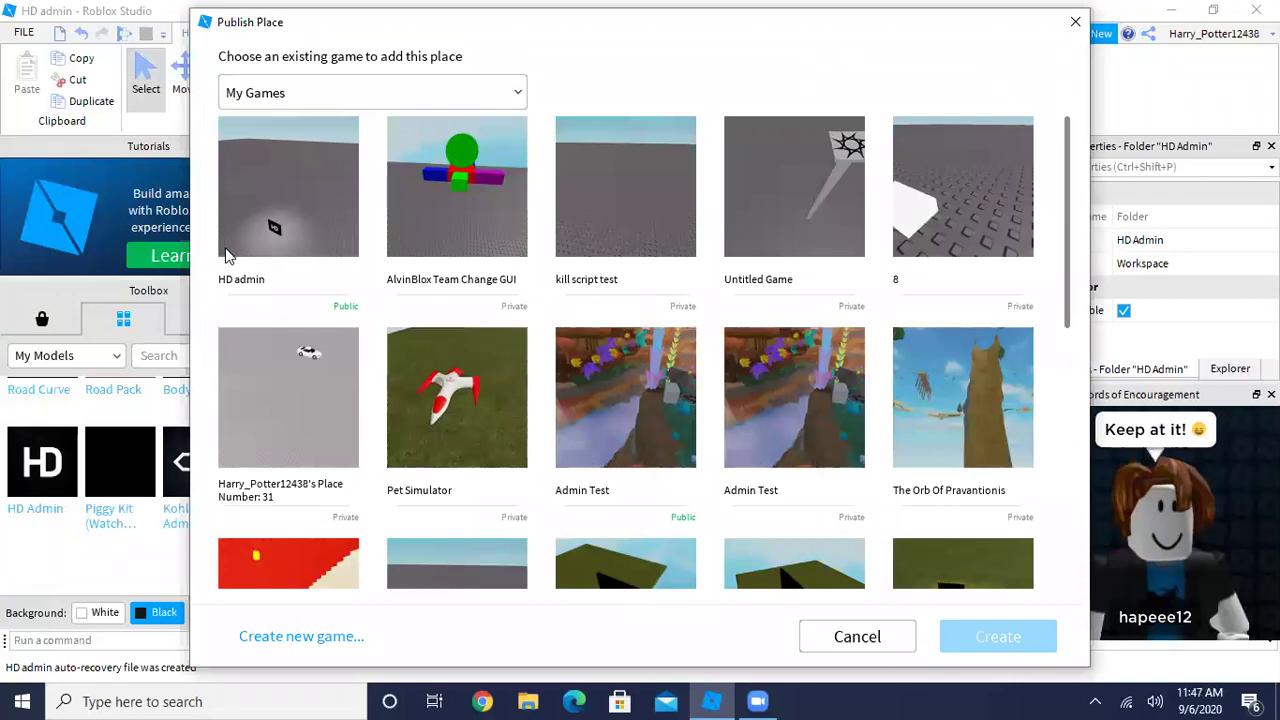
left_click(268, 195)
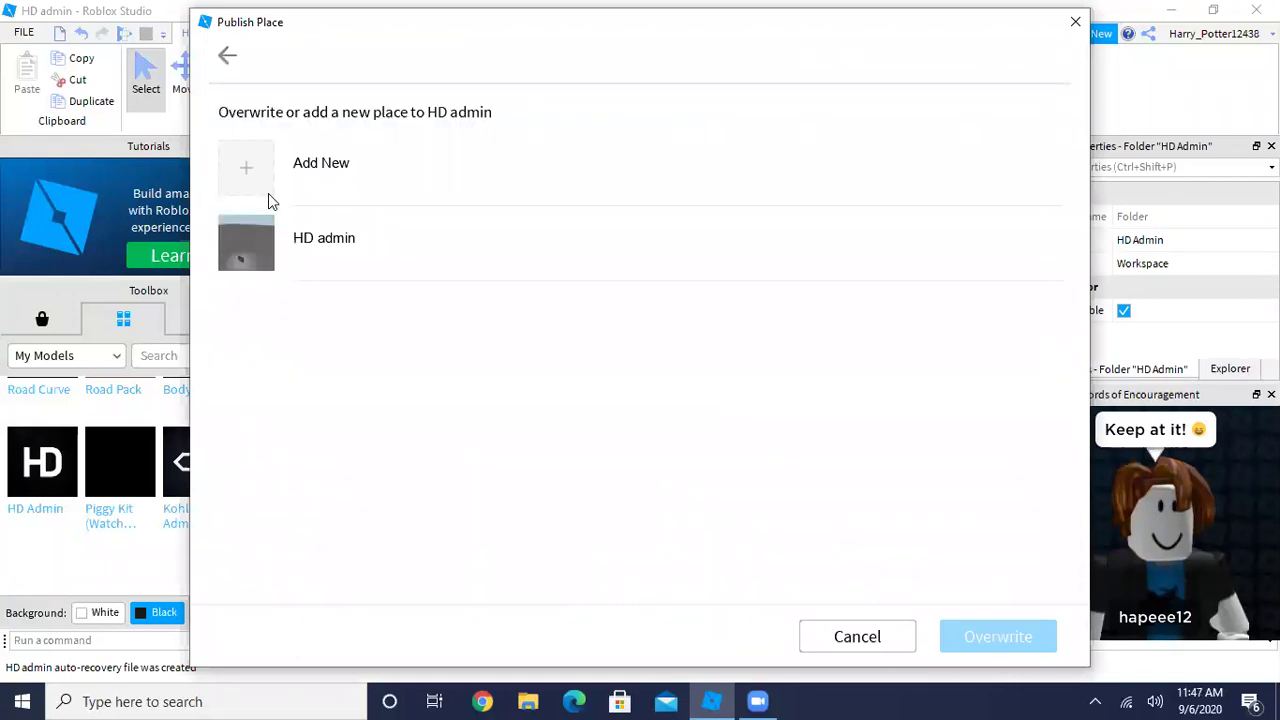
left_click(566, 268)
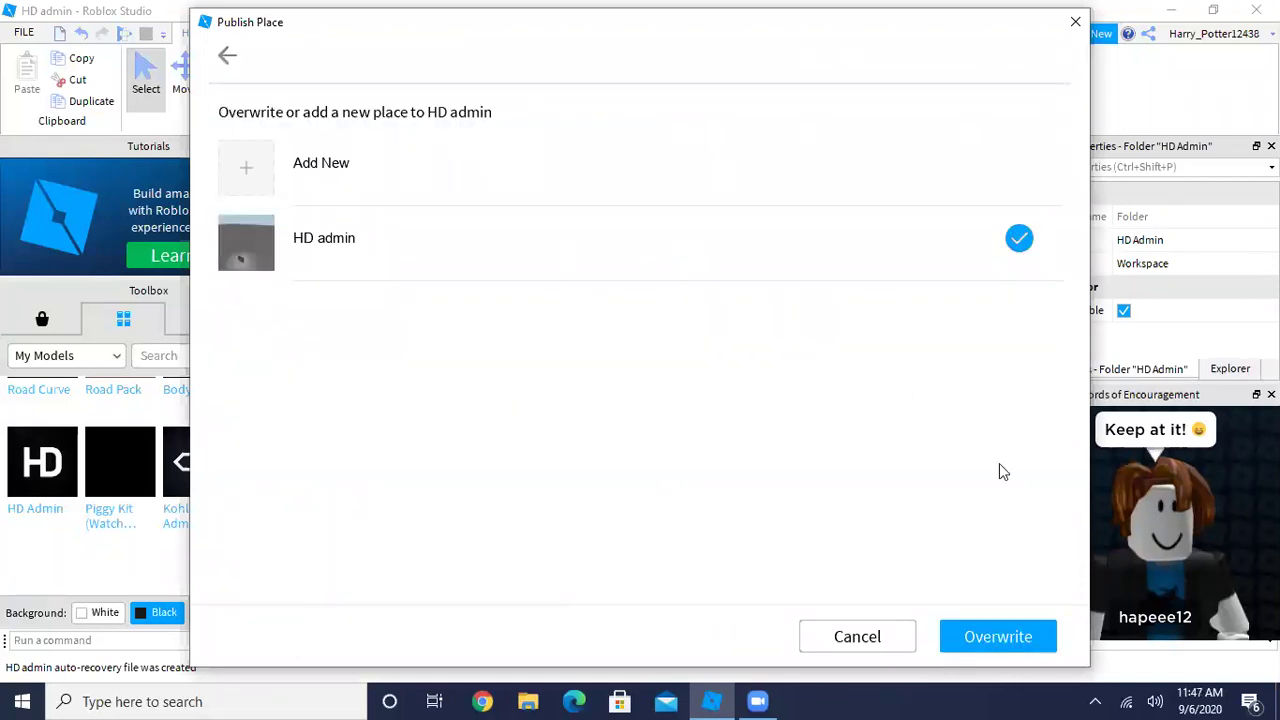
key("Return")
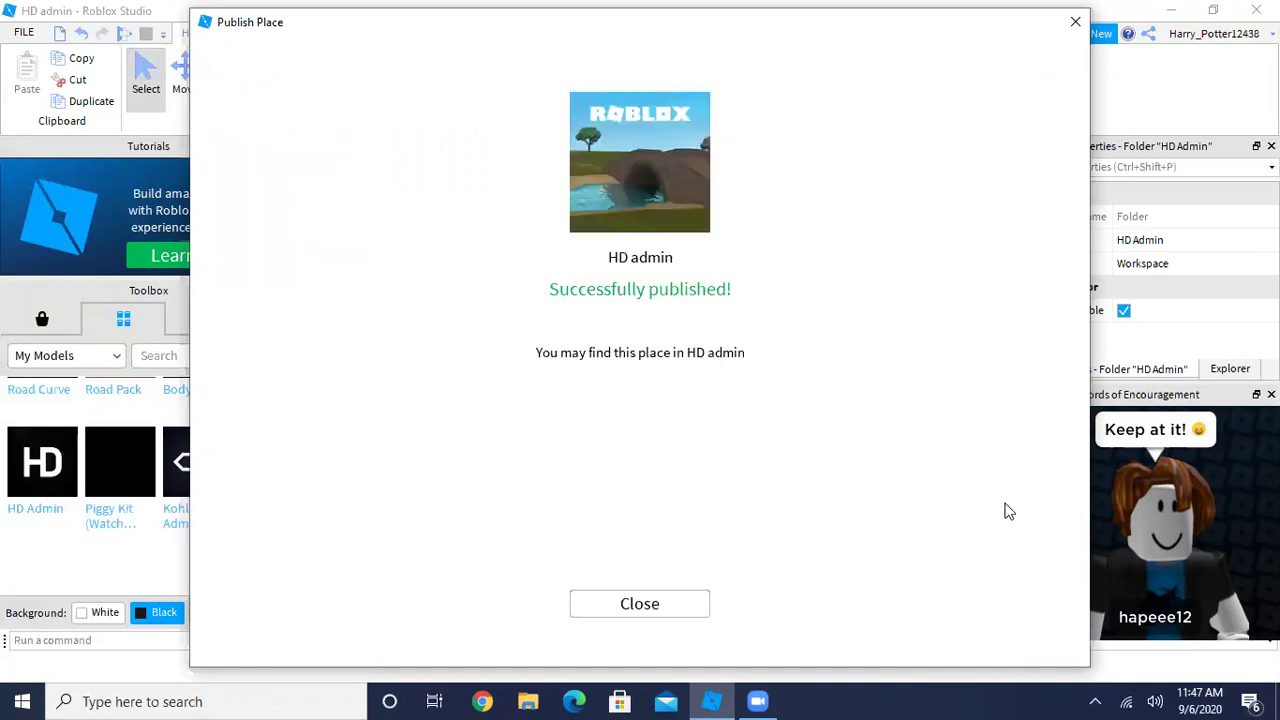
left_click(1075, 22)
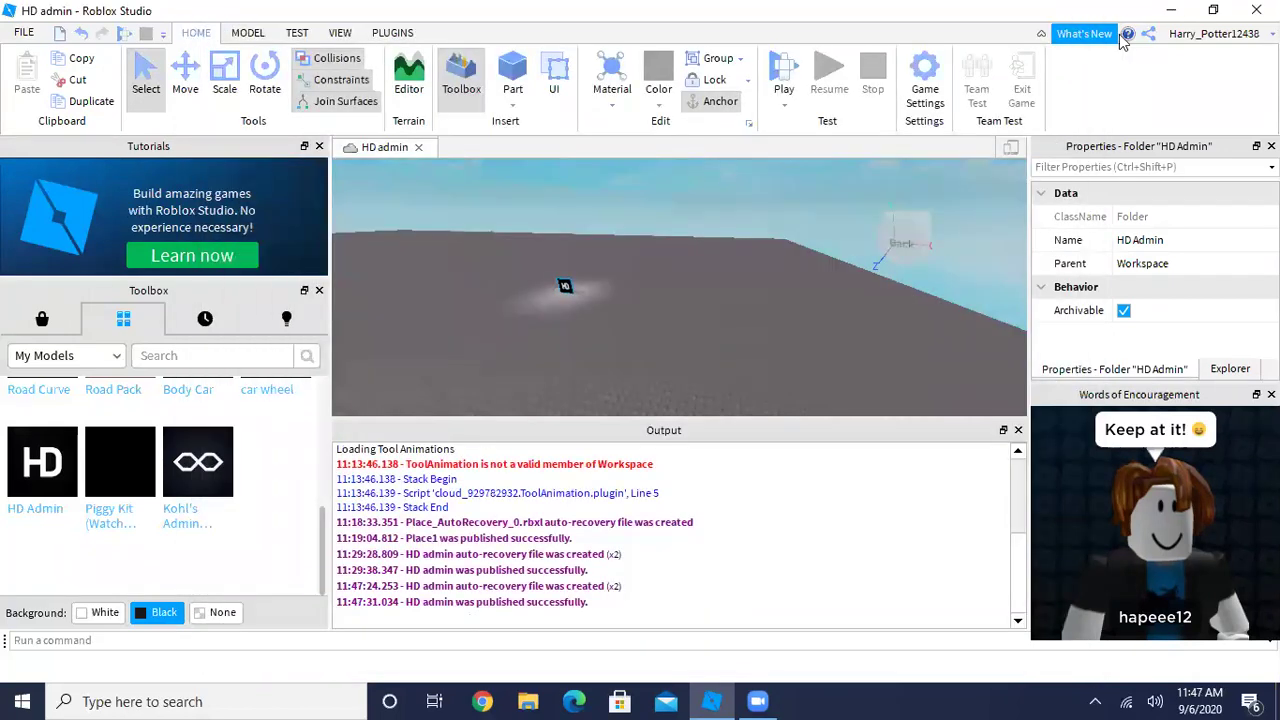
Switch to Chrome and show the games created by the signed-in Roblox profile as a grid.
left_click(484, 701)
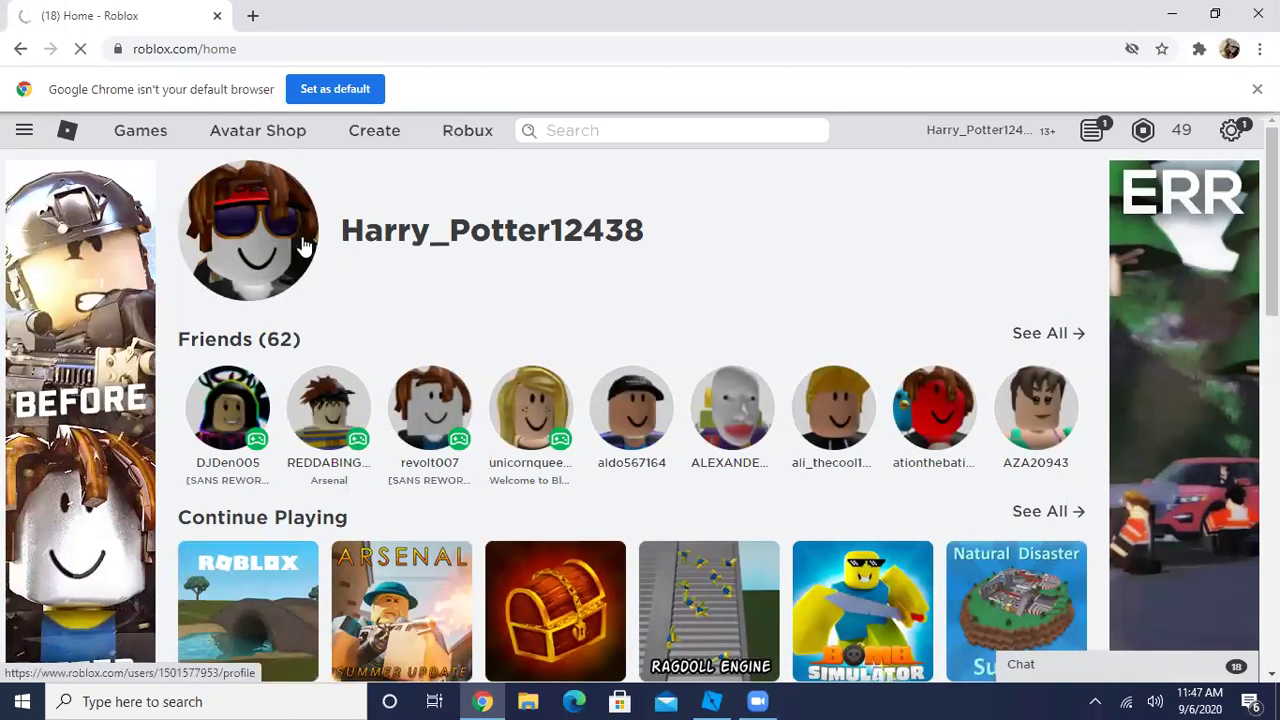
left_click(300, 243)
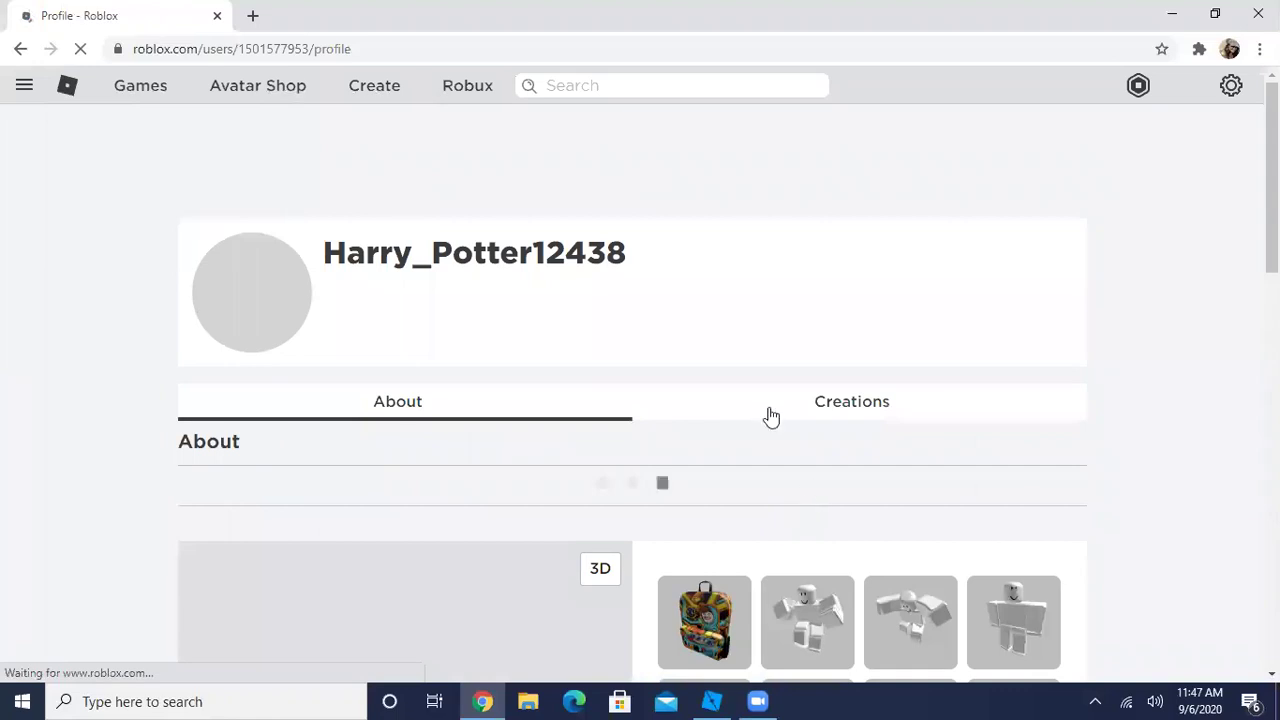
left_click(766, 414)
scroll(755, 403, "down", 2)
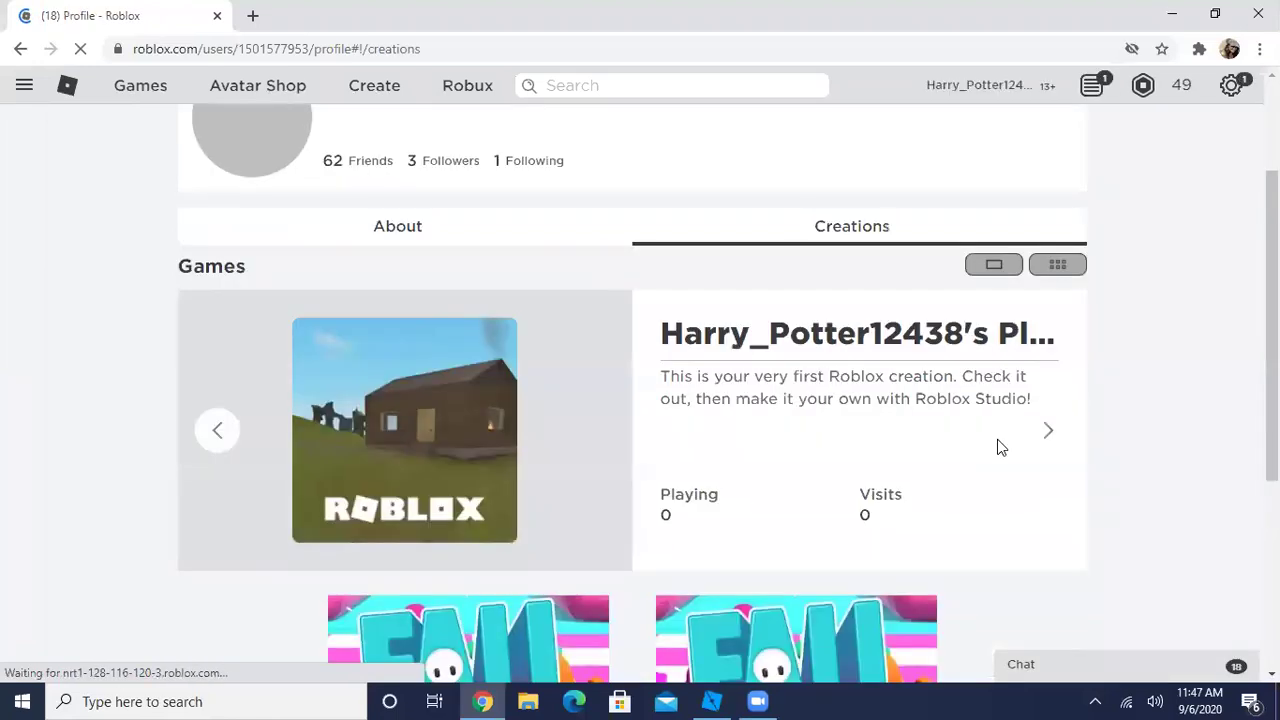
left_click(1057, 253)
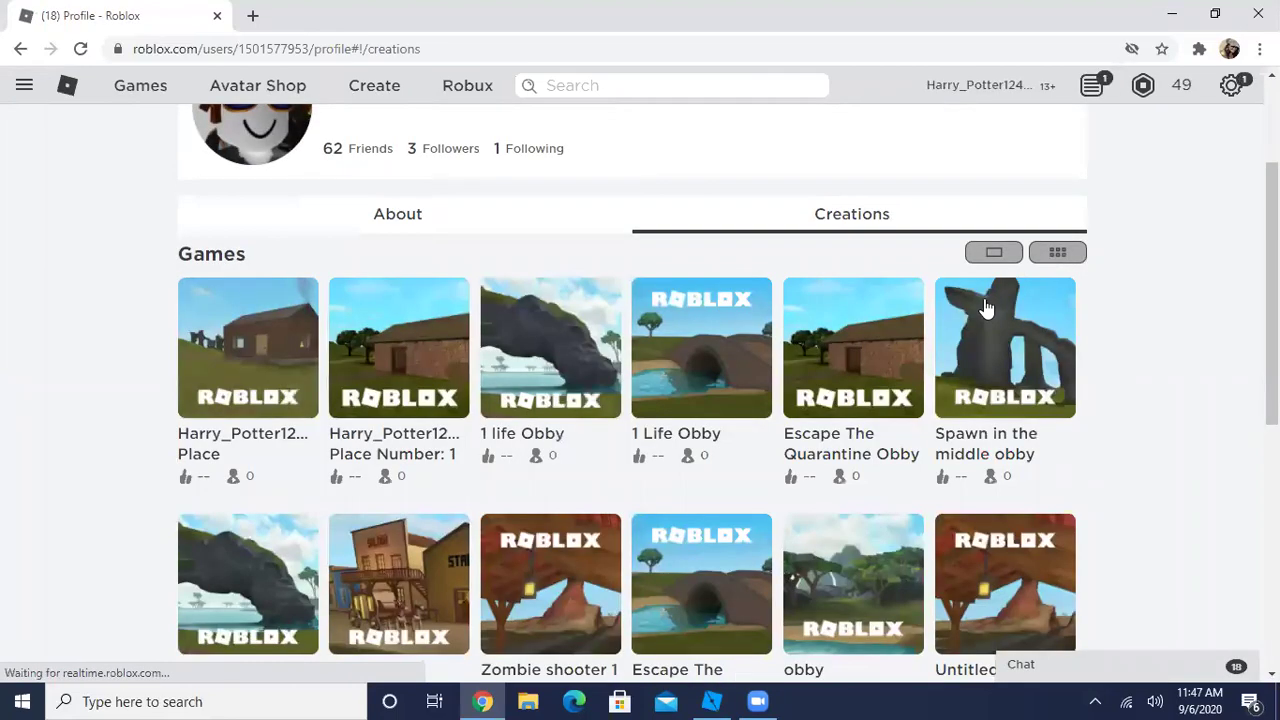
Find the HD admin game among the profile's creations, loading more games, and launch it in Roblox.
scroll(820, 428, "down", 3)
scroll(650, 430, "down", 1)
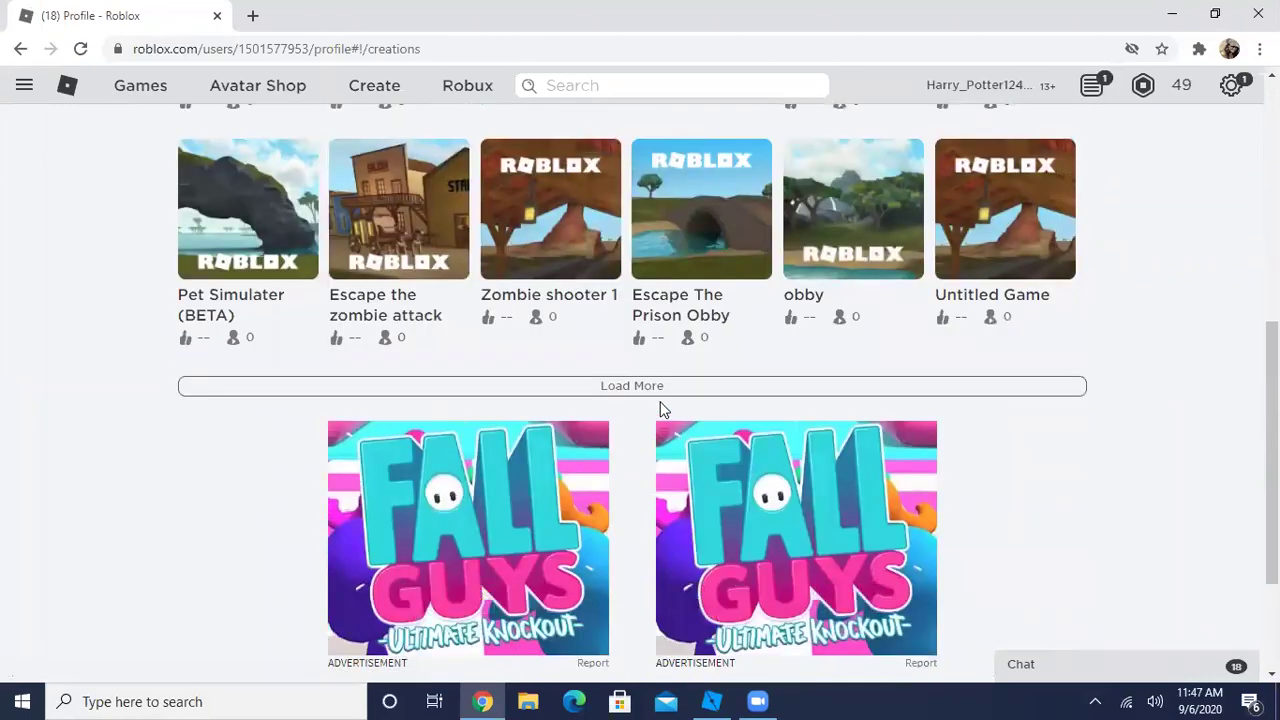
scroll(460, 391, "up", 3)
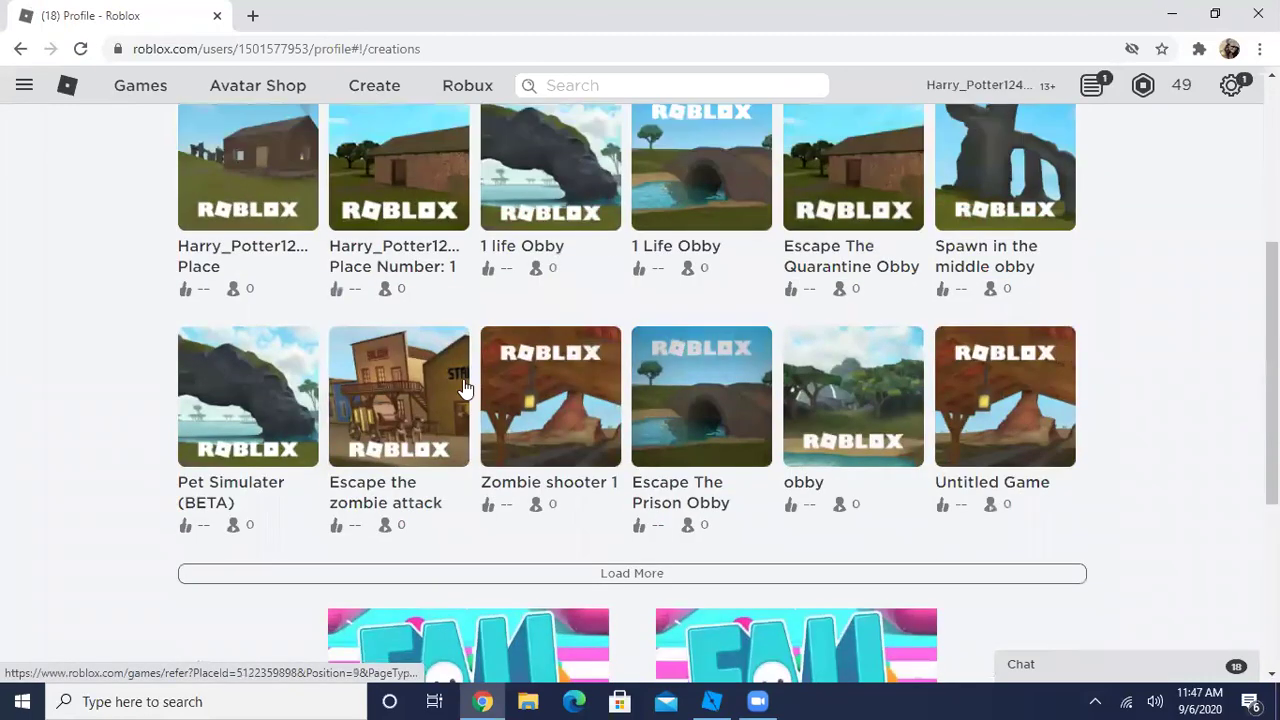
scroll(497, 548, "down", 1)
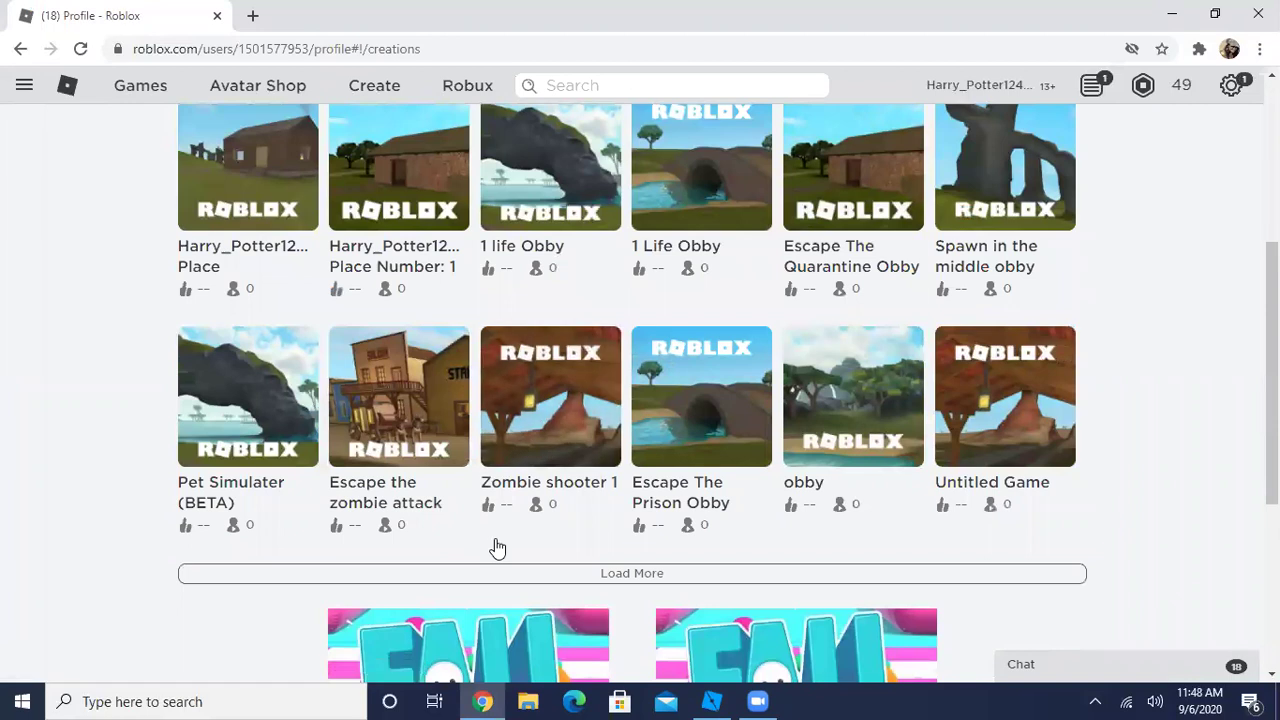
left_click(500, 573)
scroll(611, 266, "down", 4)
left_click(595, 264)
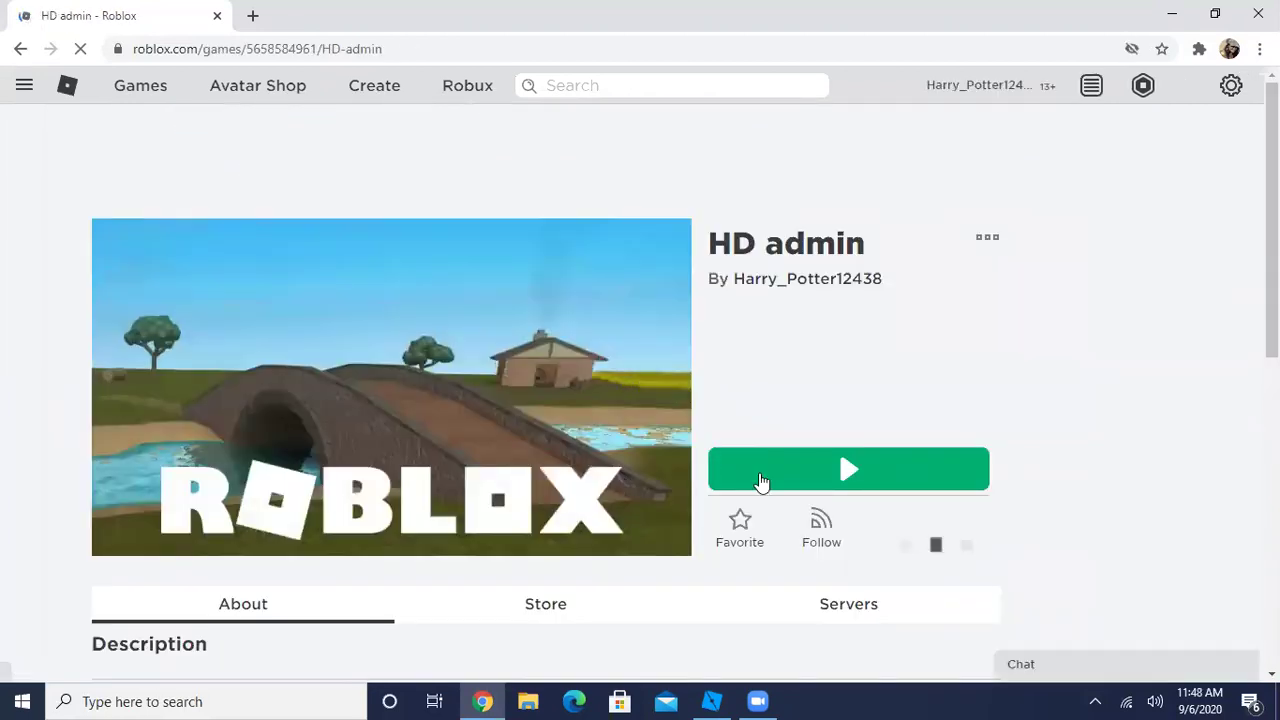
left_click(760, 480)
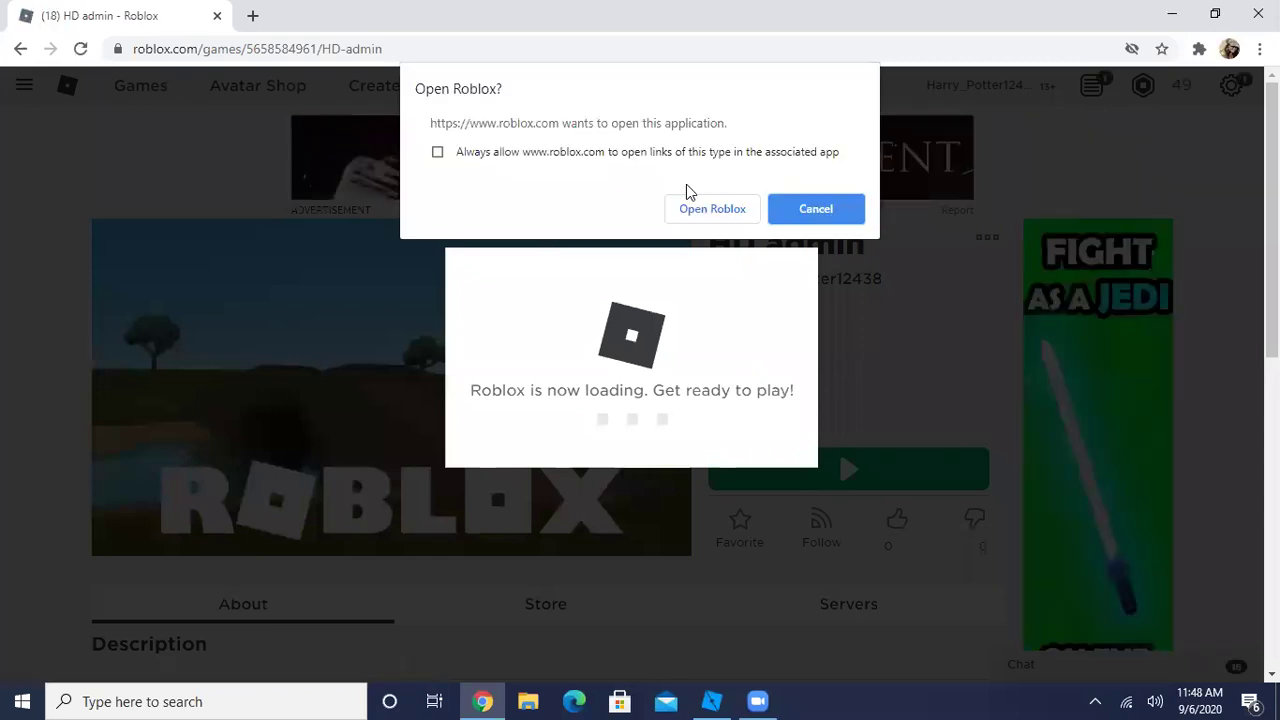
left_click(706, 209)
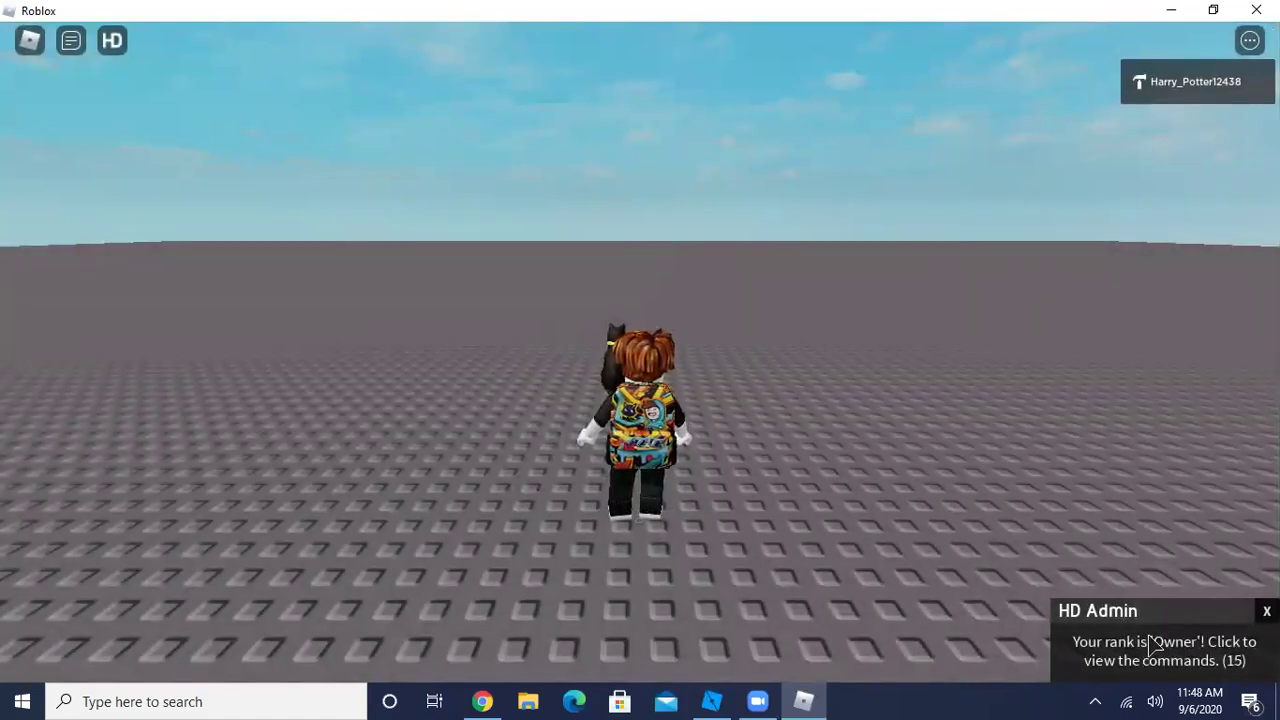
Open the HD Admin commands list from the Owner rank notice, browse the available commands and close it.
left_click(1152, 645)
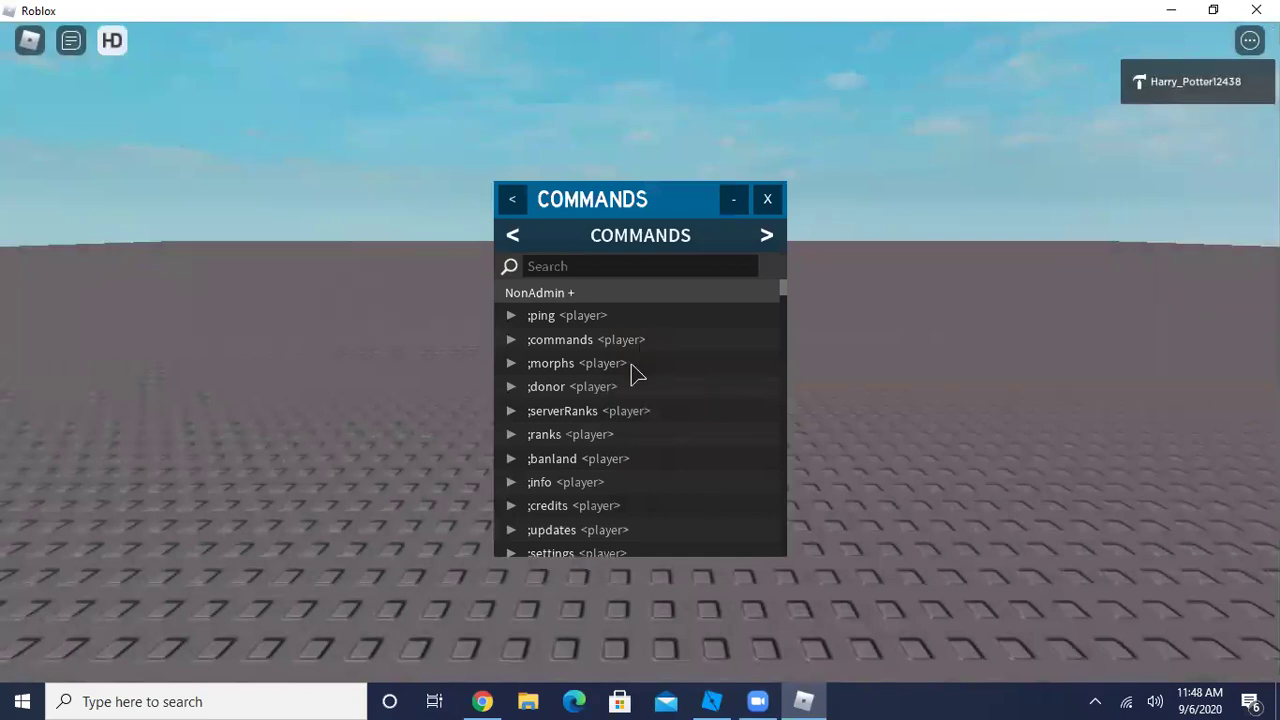
scroll(645, 375, "down", 5)
scroll(645, 375, "down", 15)
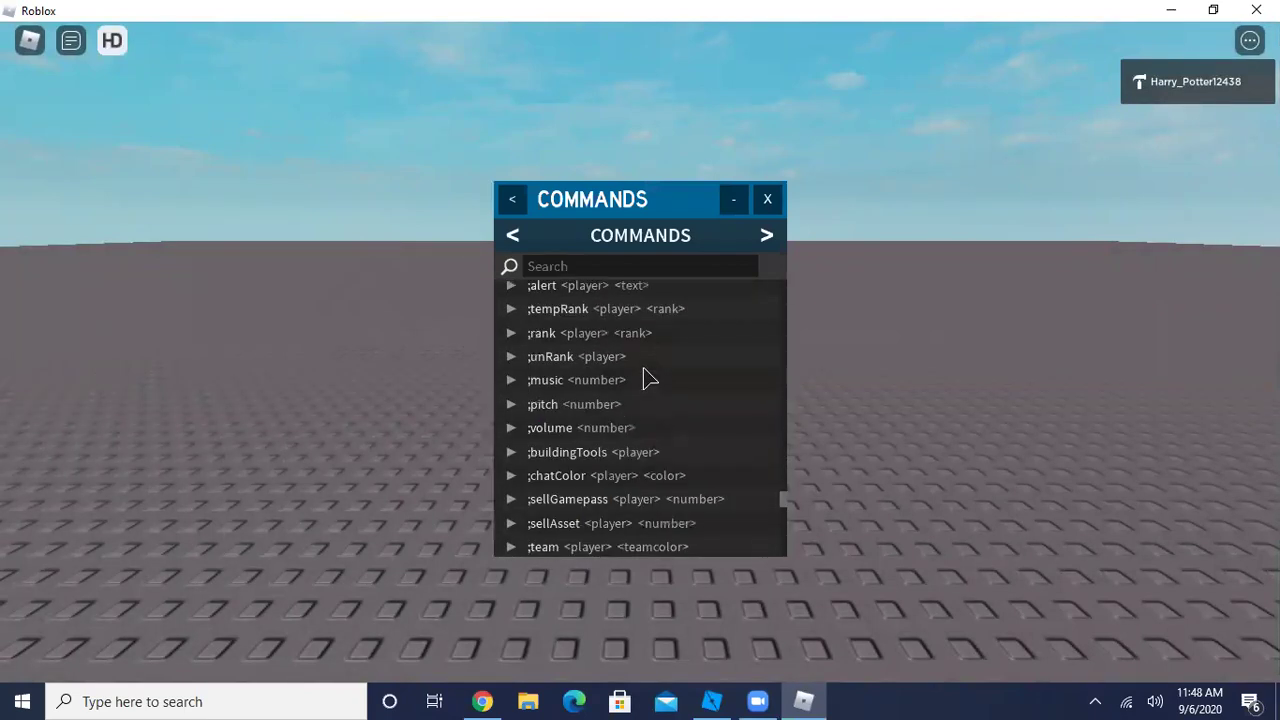
scroll(645, 378, "down", 15)
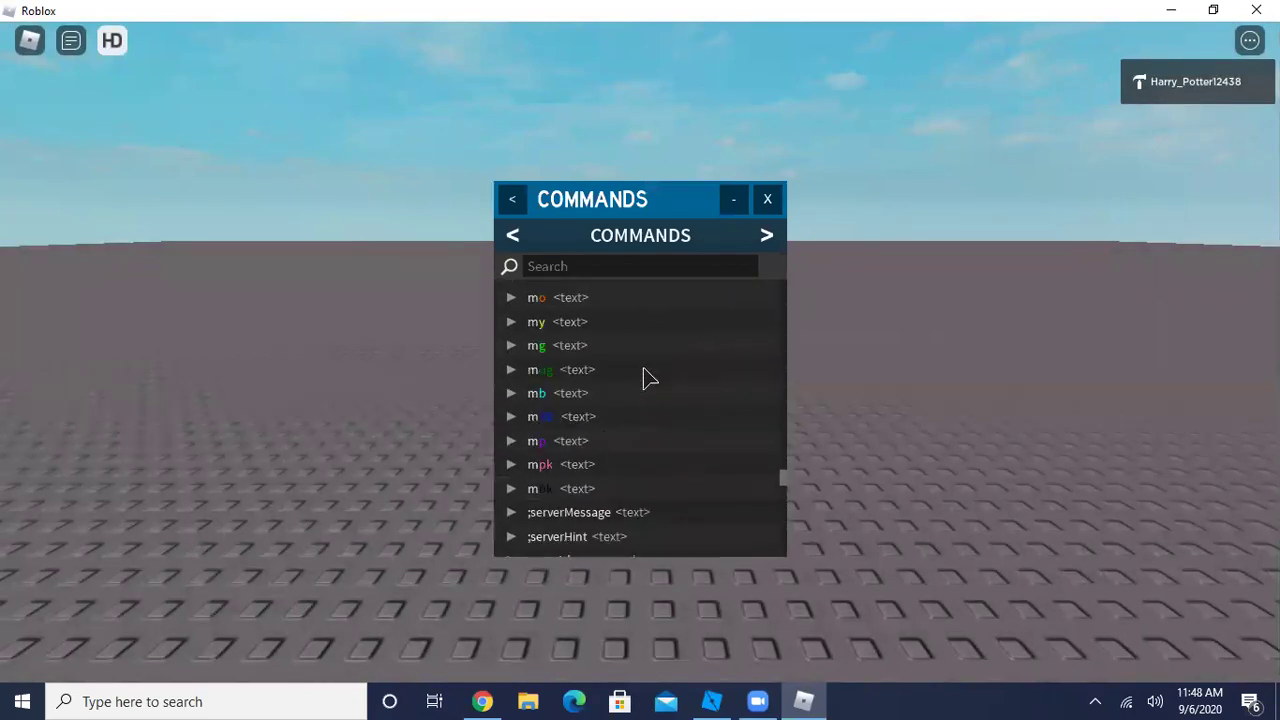
scroll(646, 374, "up", 10)
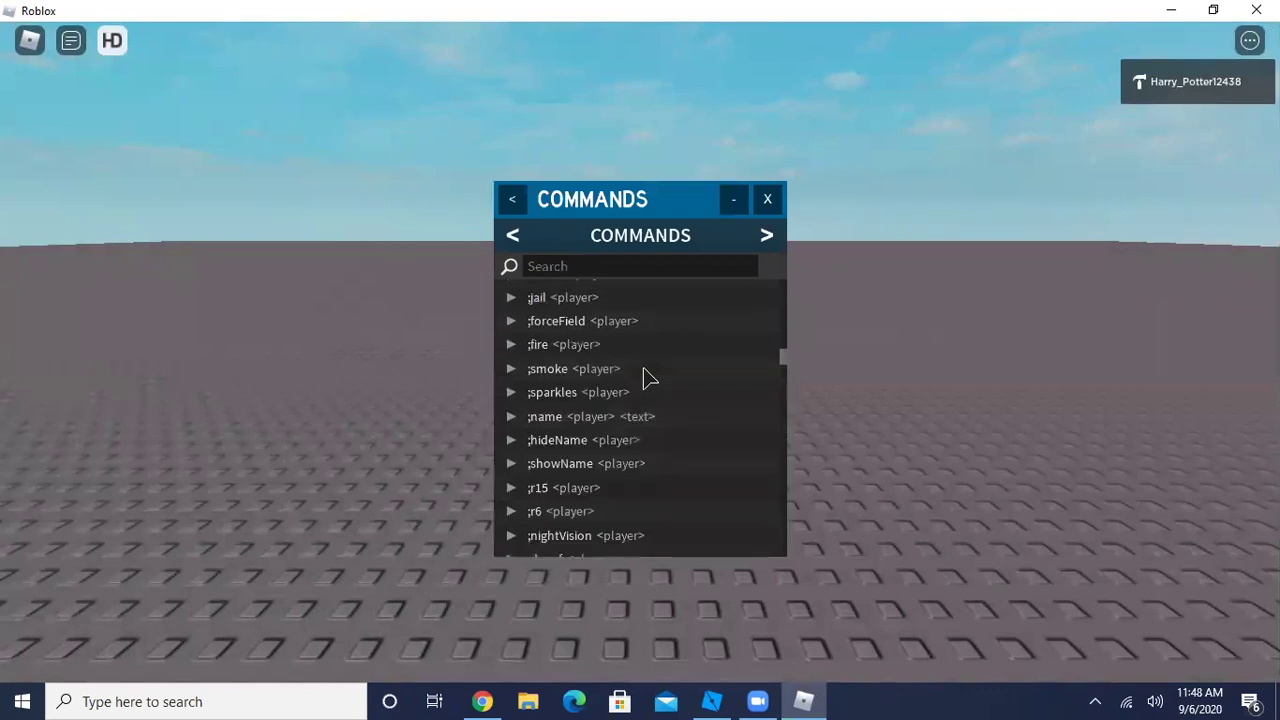
left_click(772, 198)
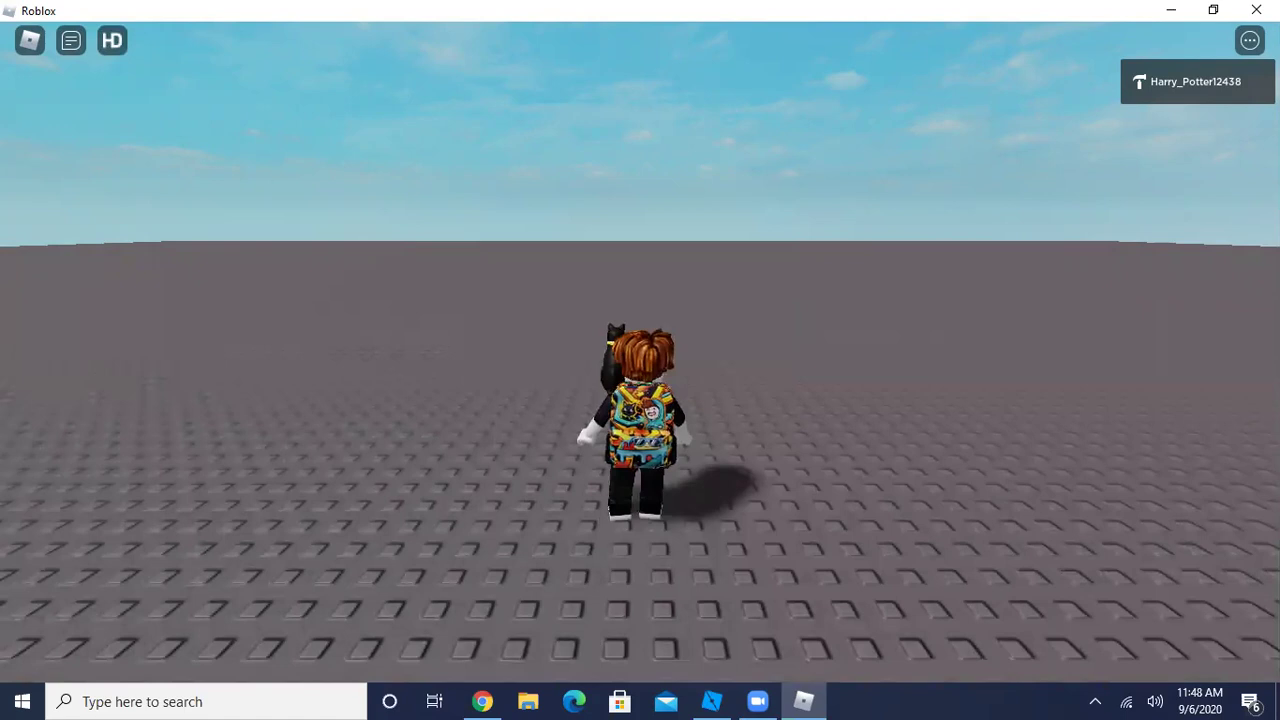
Bring up the HD Admin command bar and execute the command ";kill me" on the own character.
key("semicolon")
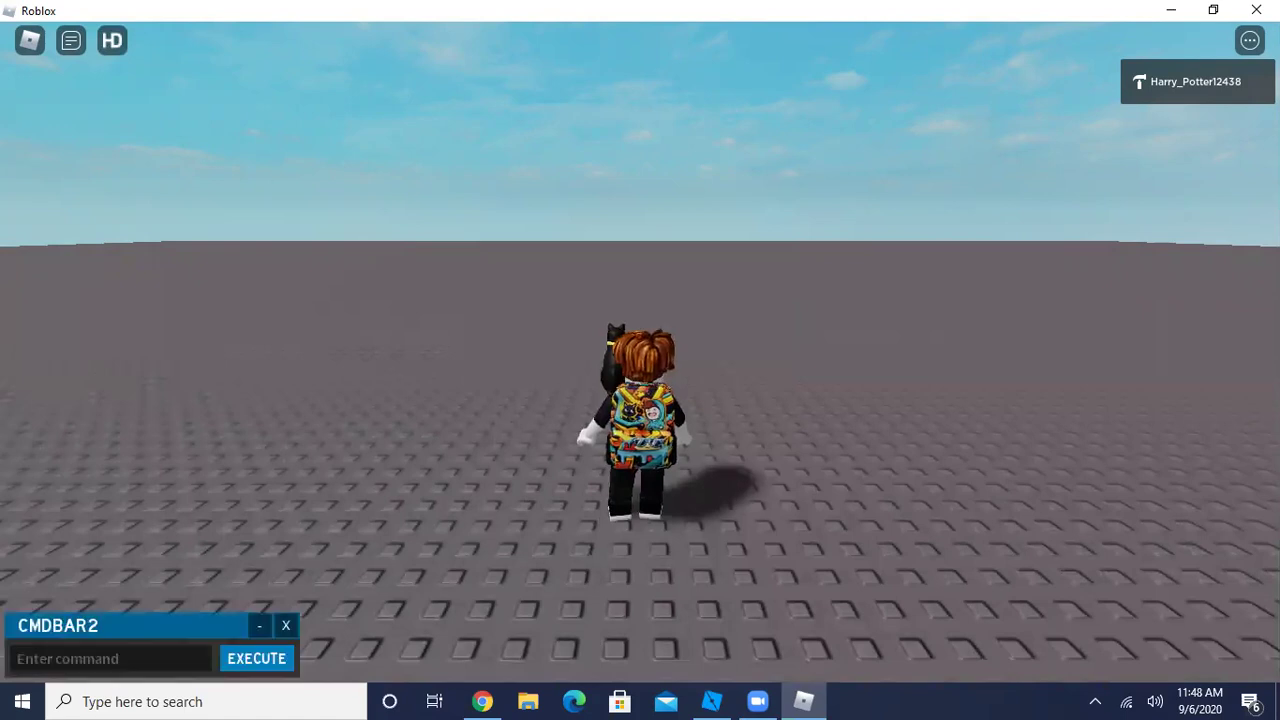
left_click(47, 656)
type(";")
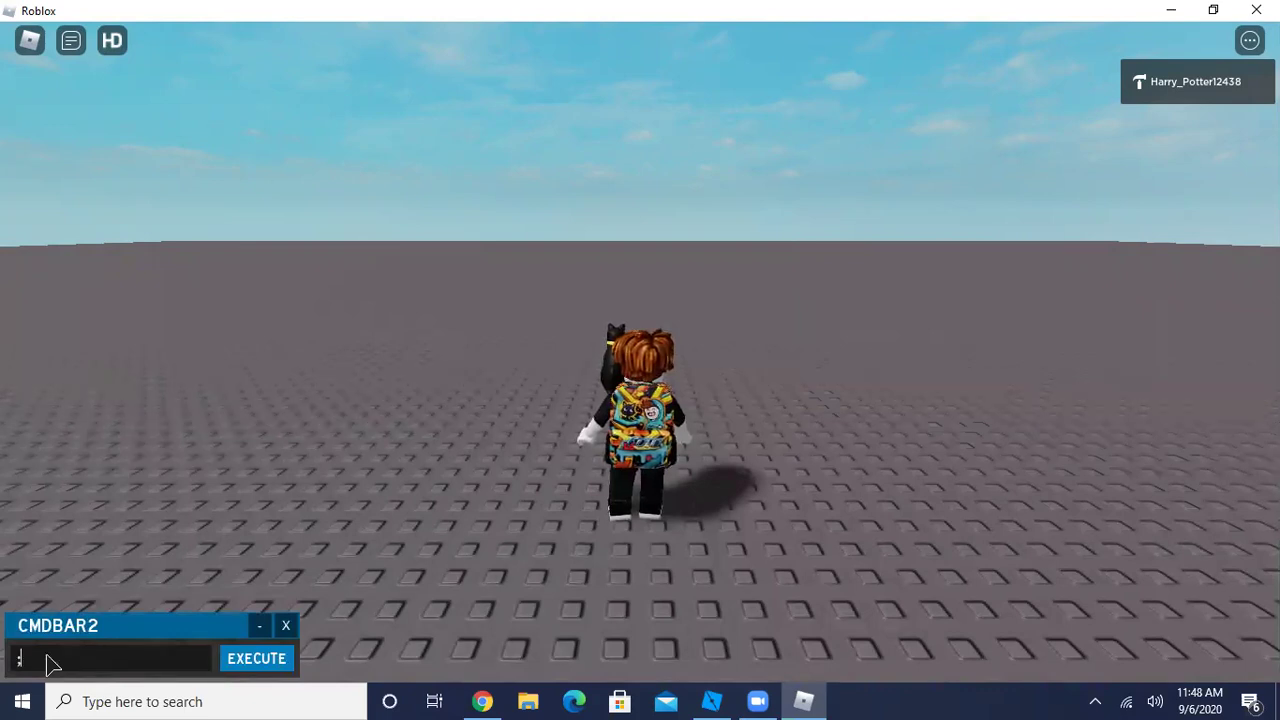
type("kill me")
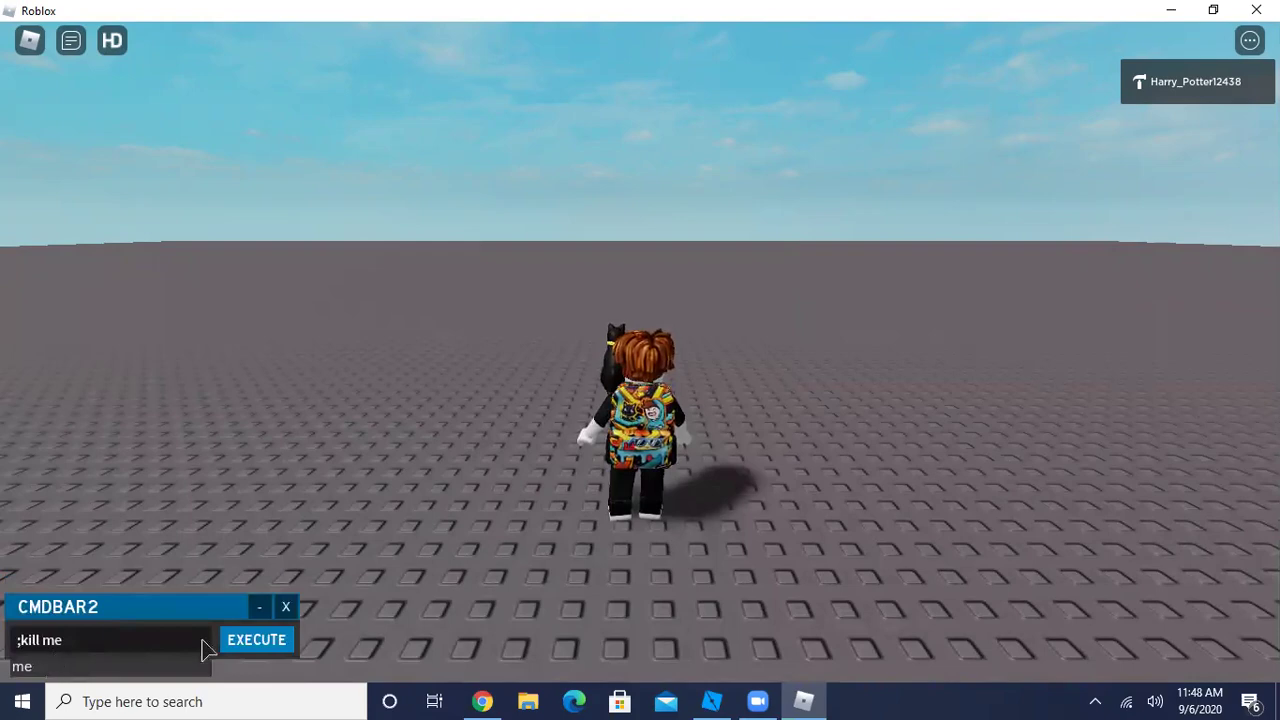
left_click(232, 640)
right_click_drag(782, 383, 790, 380)
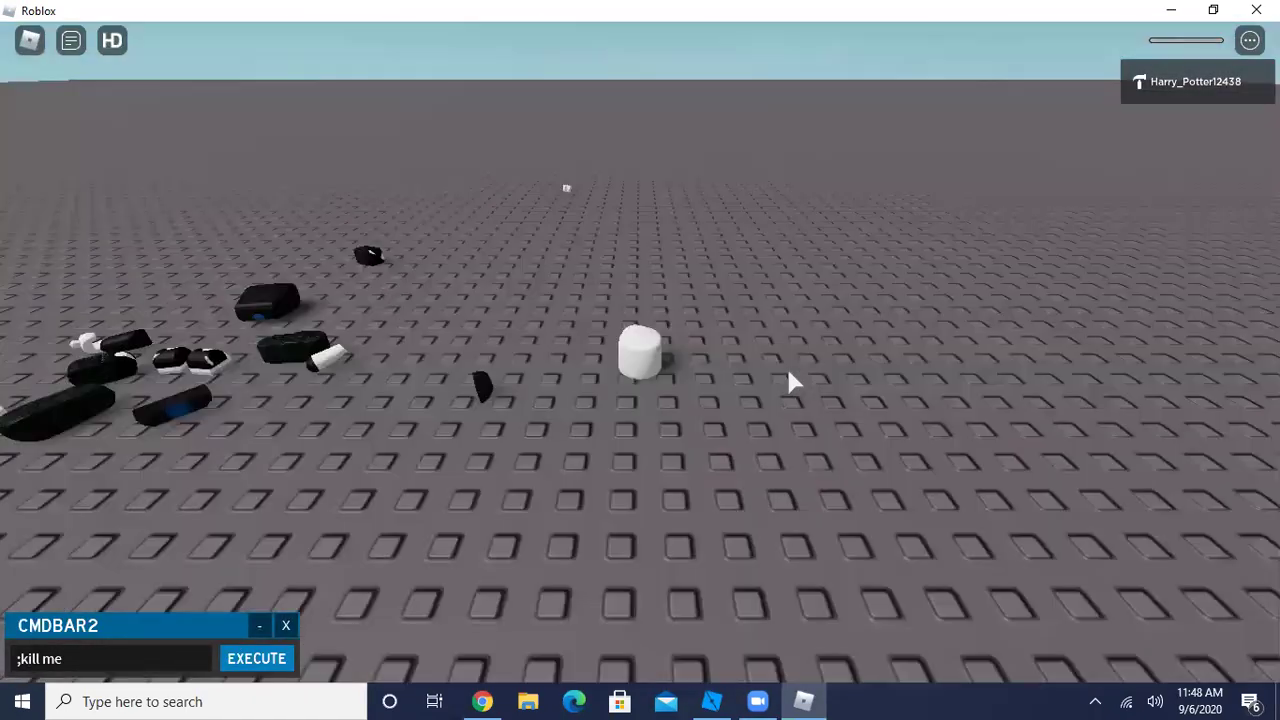
Replace the command bar's text with ";fly me 900" and execute it.
left_click_drag(112, 662, 5, 662)
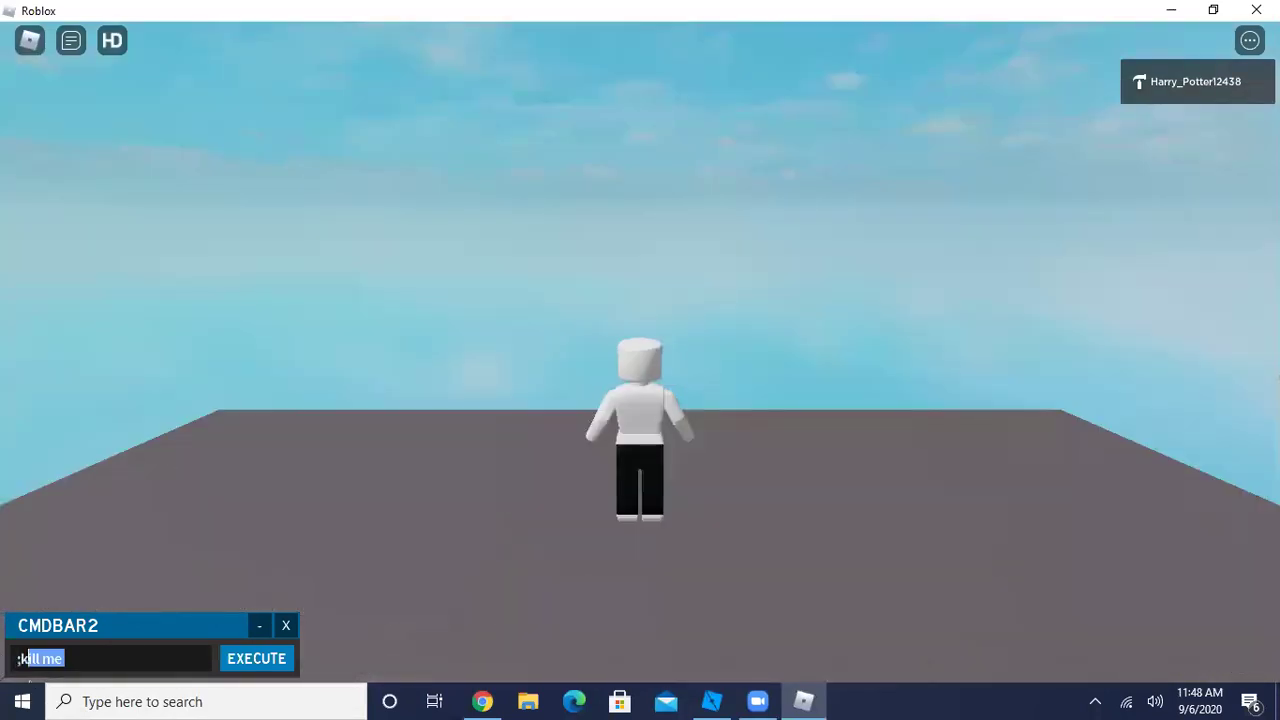
type(";")
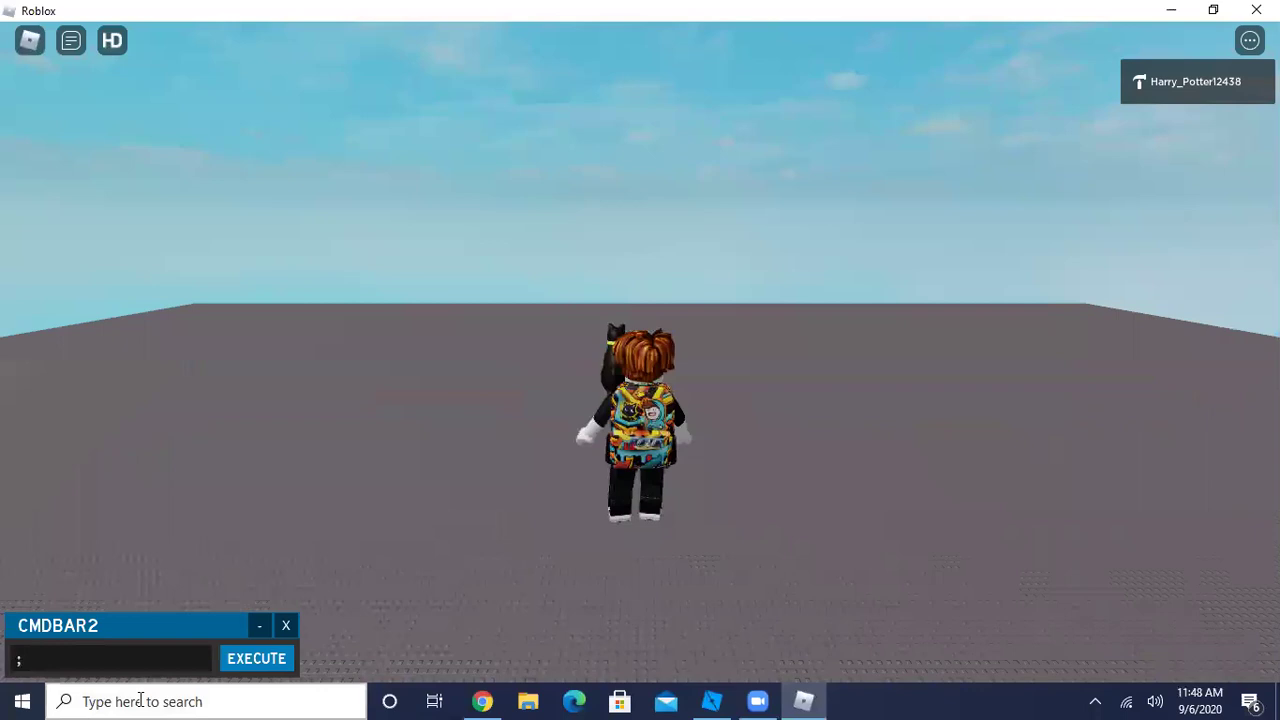
type("f")
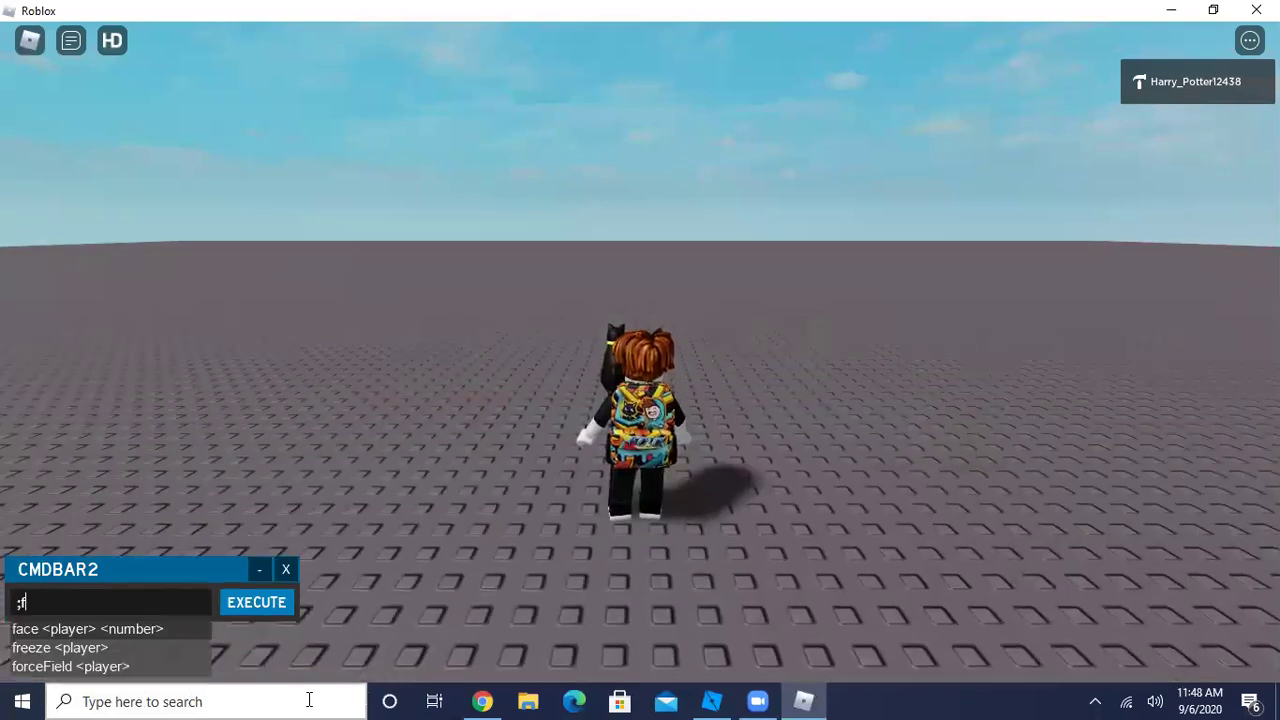
type("ly me ")
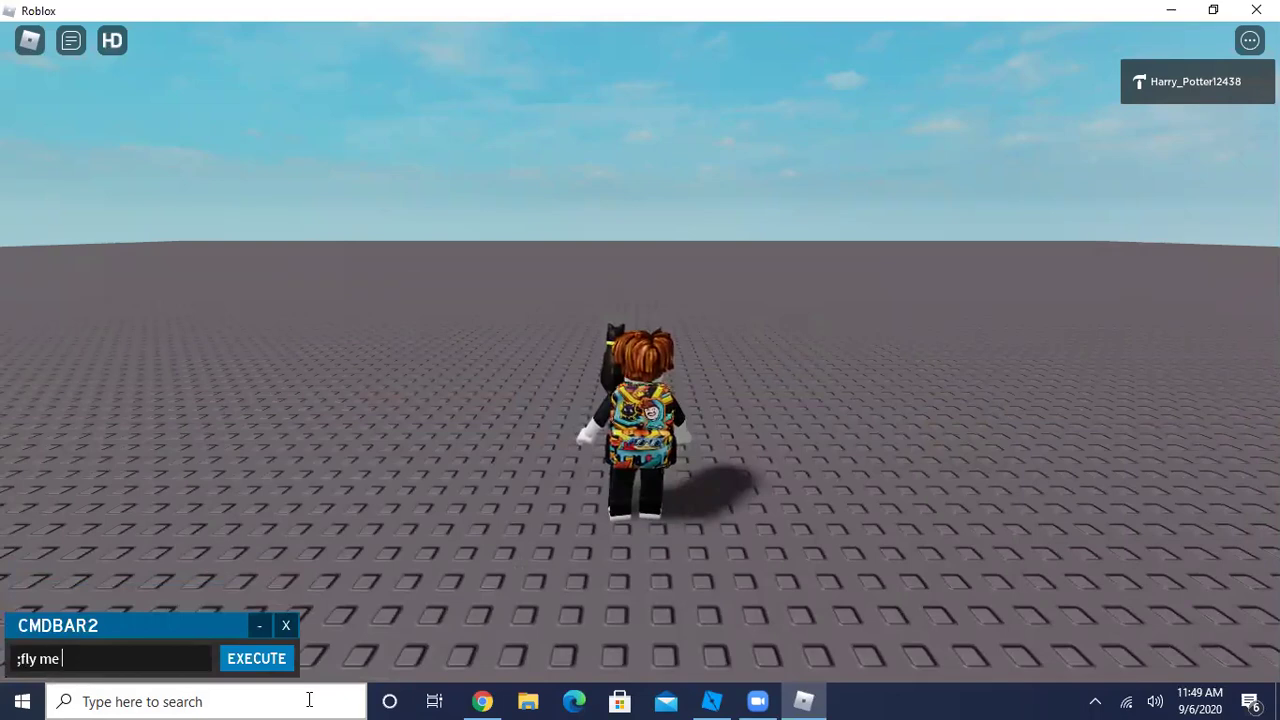
type("900")
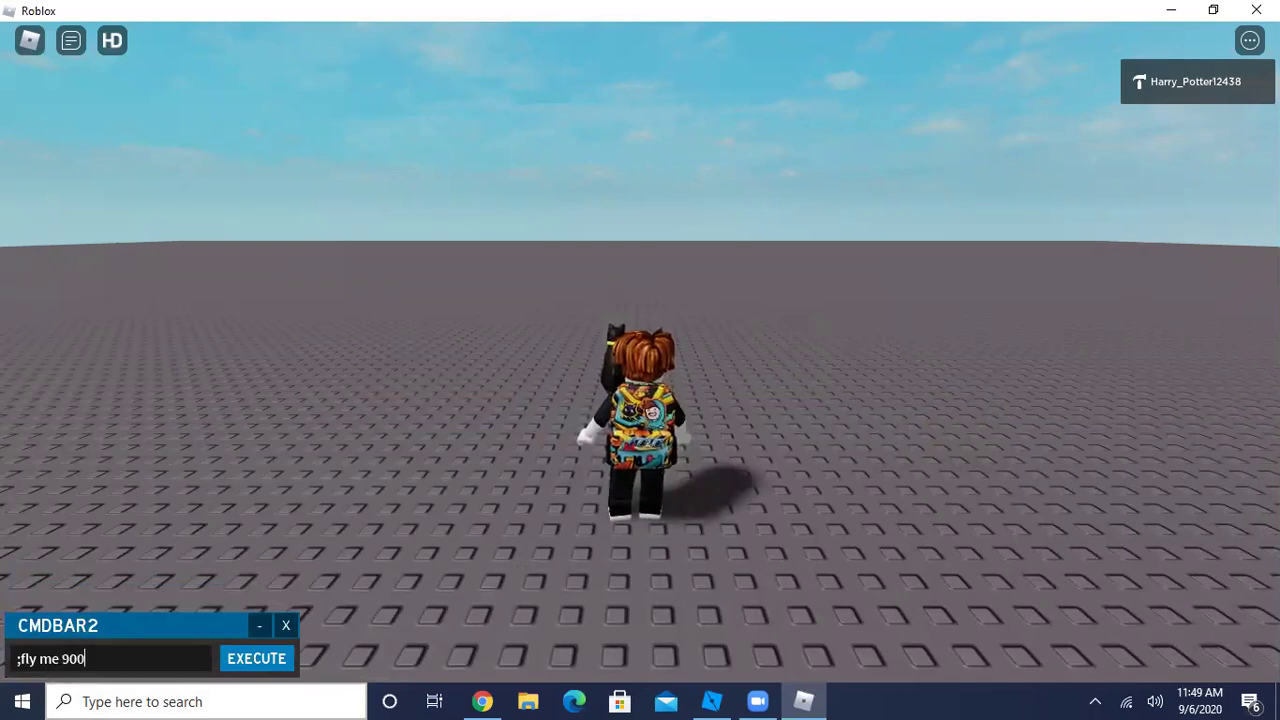
left_click(256, 658)
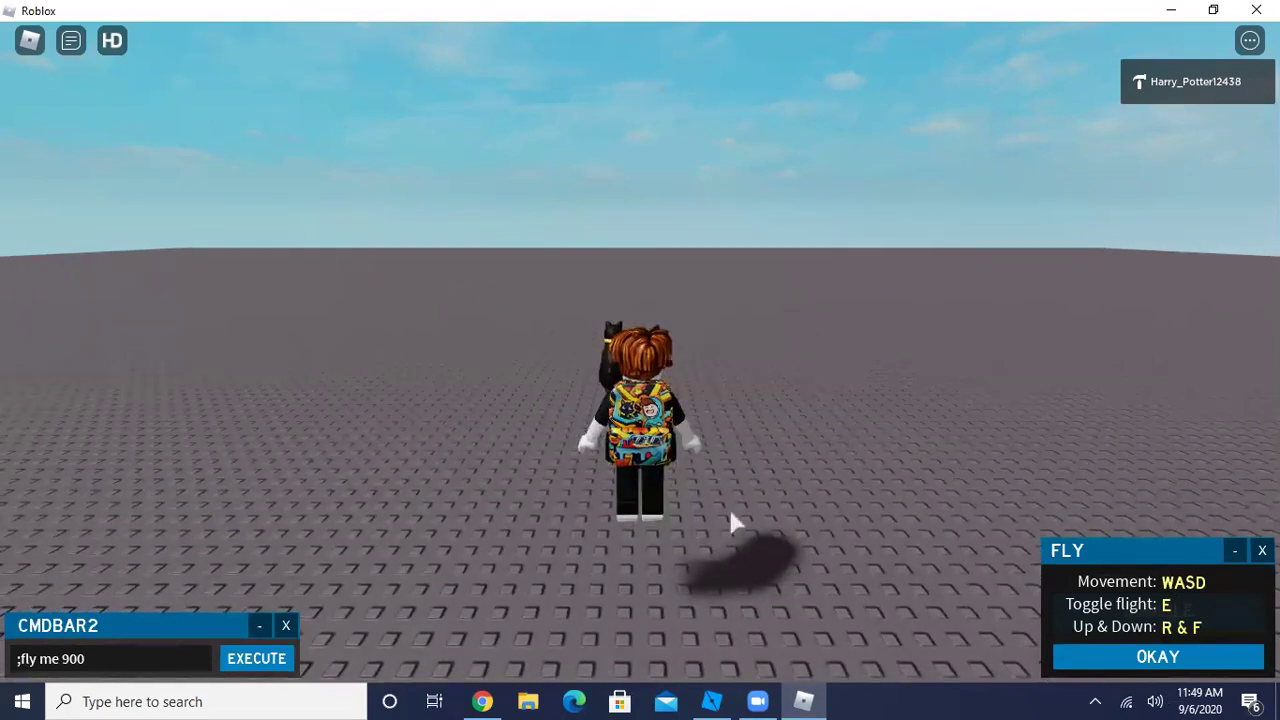
Fly the character up off the baseplate and move it around in all directions to test flight.
key("r")
right_click_drag(736, 407, 734, 421)
key("w")
key("w")
key("w")
key("d")
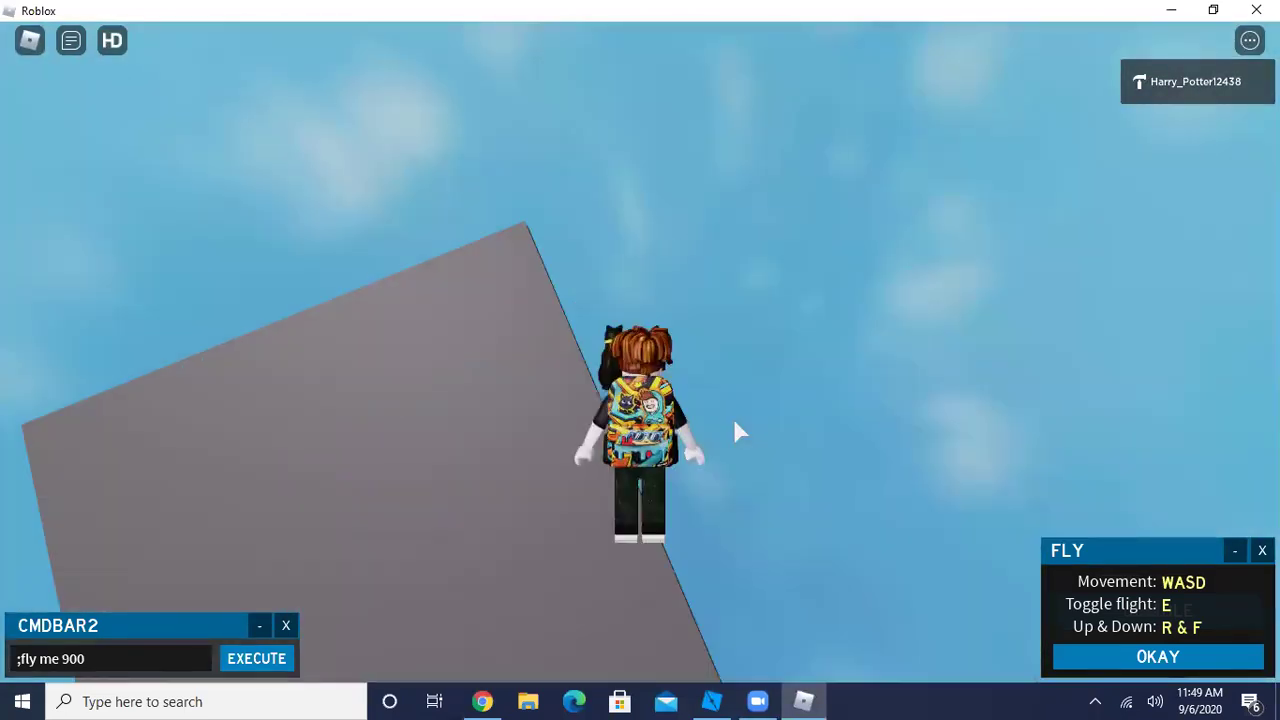
key("w")
key("a")
key("s")
key("d")
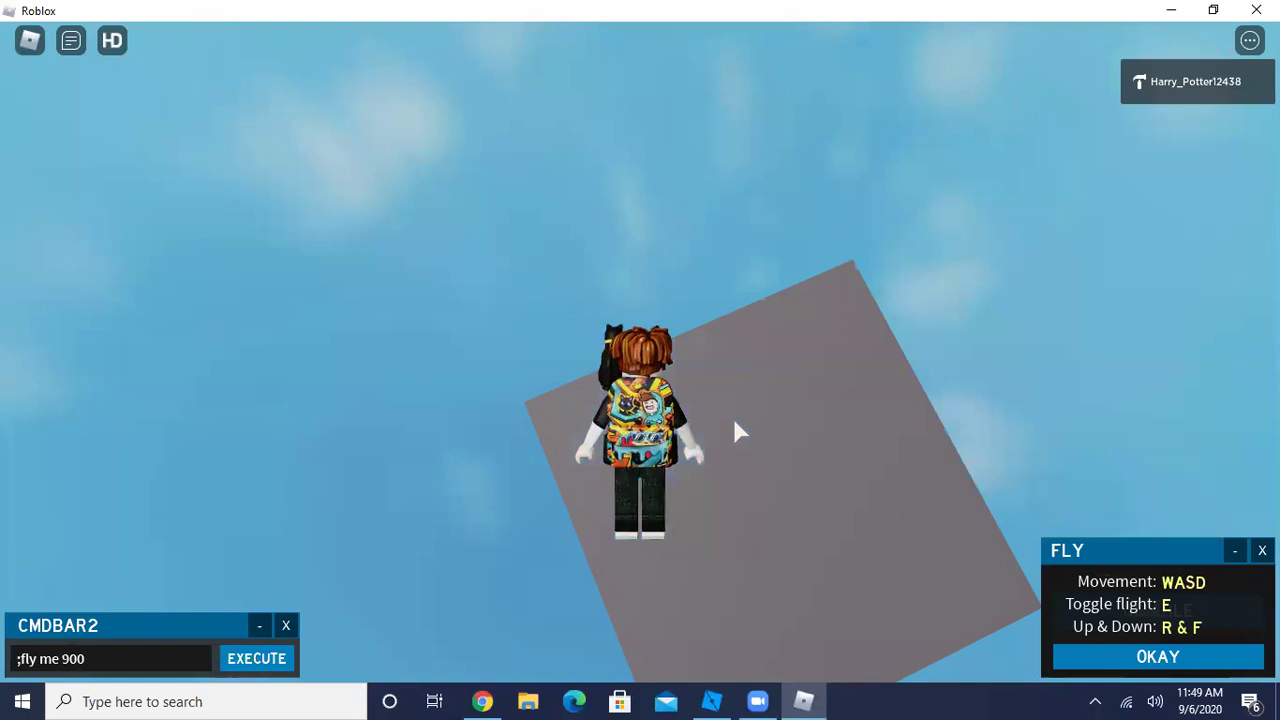
Fly the character sideways to the right above the baseplate.
key("d")
key("d")
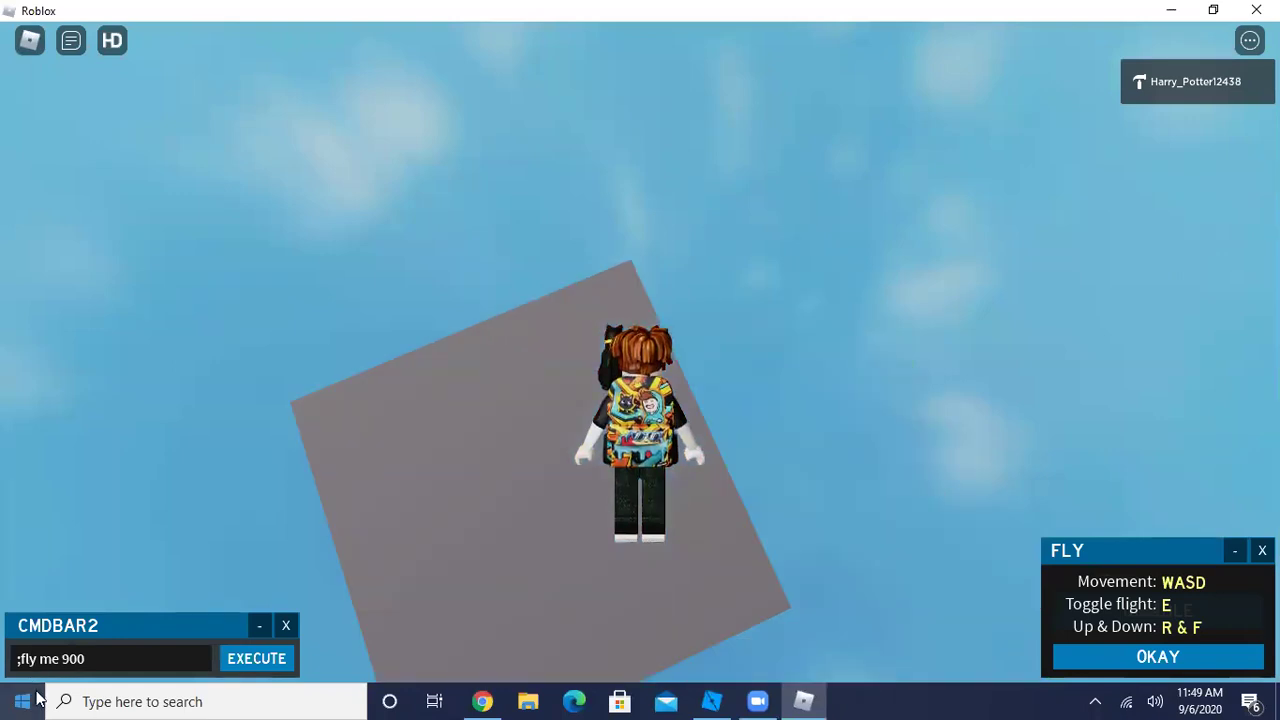
Replace the command bar's text with ";fat me" and execute it on the own character.
key("BackSpace")
key("BackSpace")
key("BackSpace")
key("BackSpace")
key("BackSpace")
key("BackSpace")
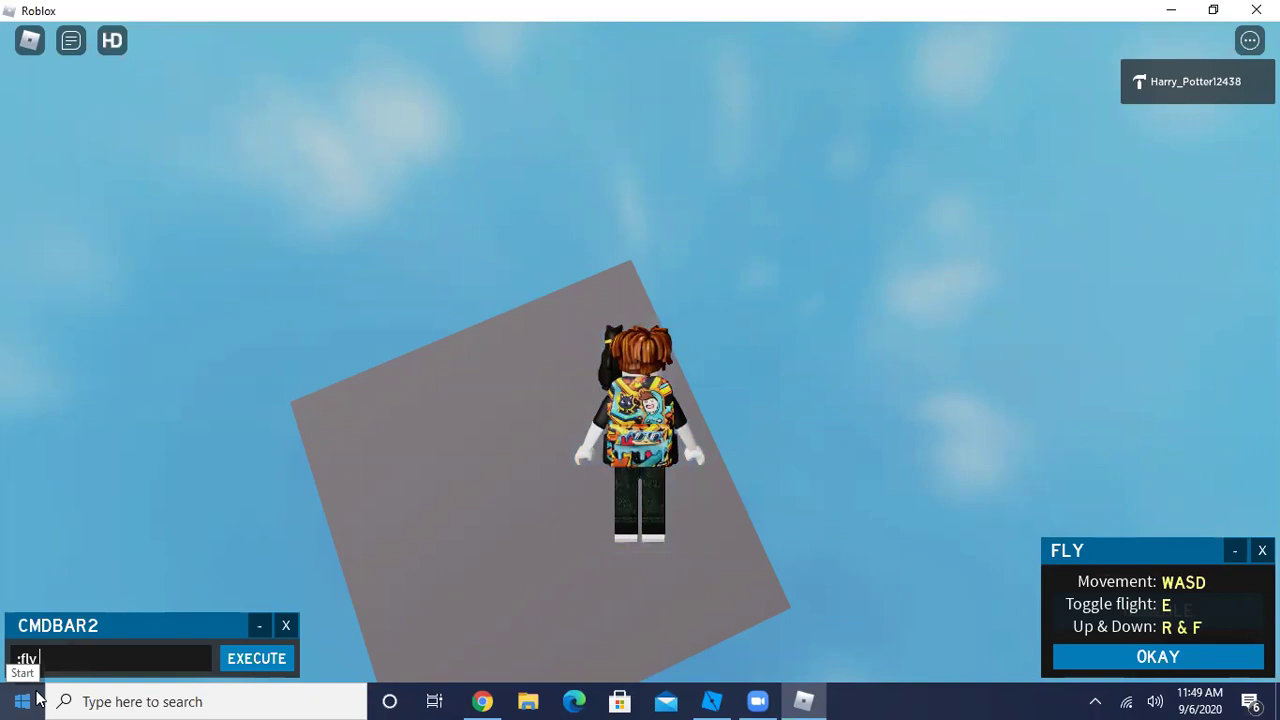
key("BackSpace")
key("BackSpace")
type("at me")
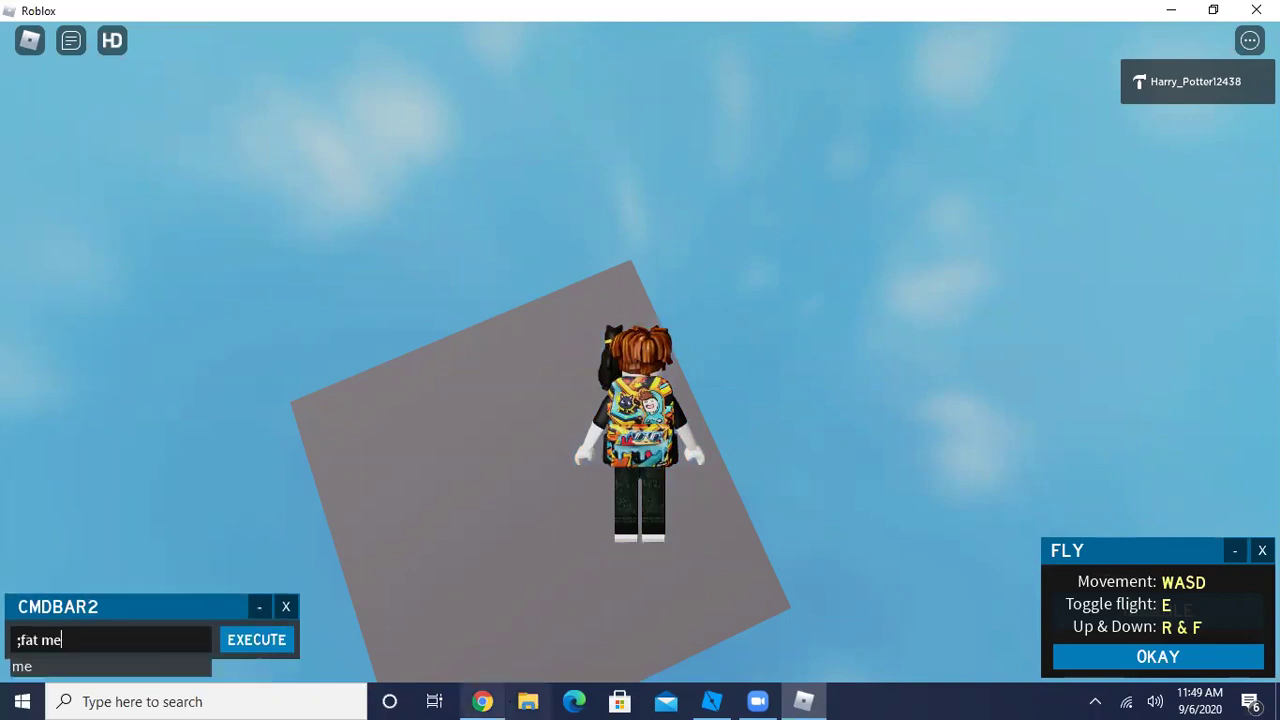
key("Return")
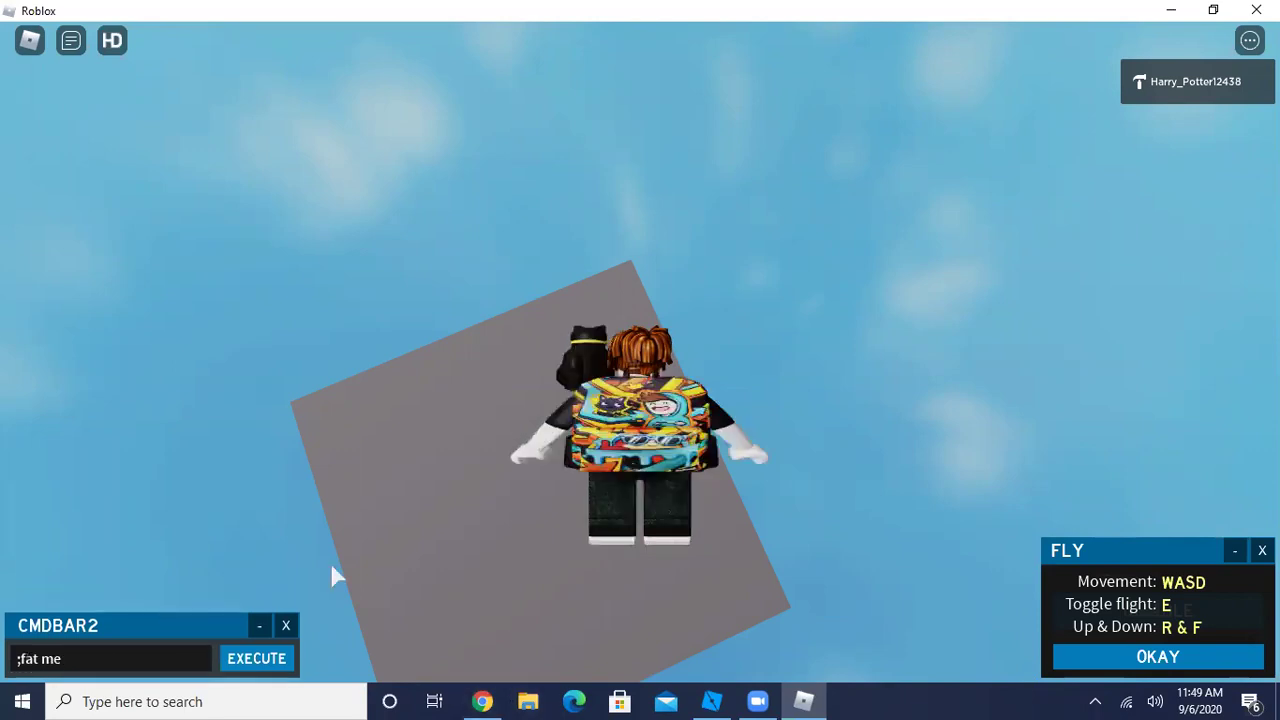
Turn the camera around the widened character and try to fly it forward over the baseplate.
right_click_drag(331, 572, 703, 441)
type("www")
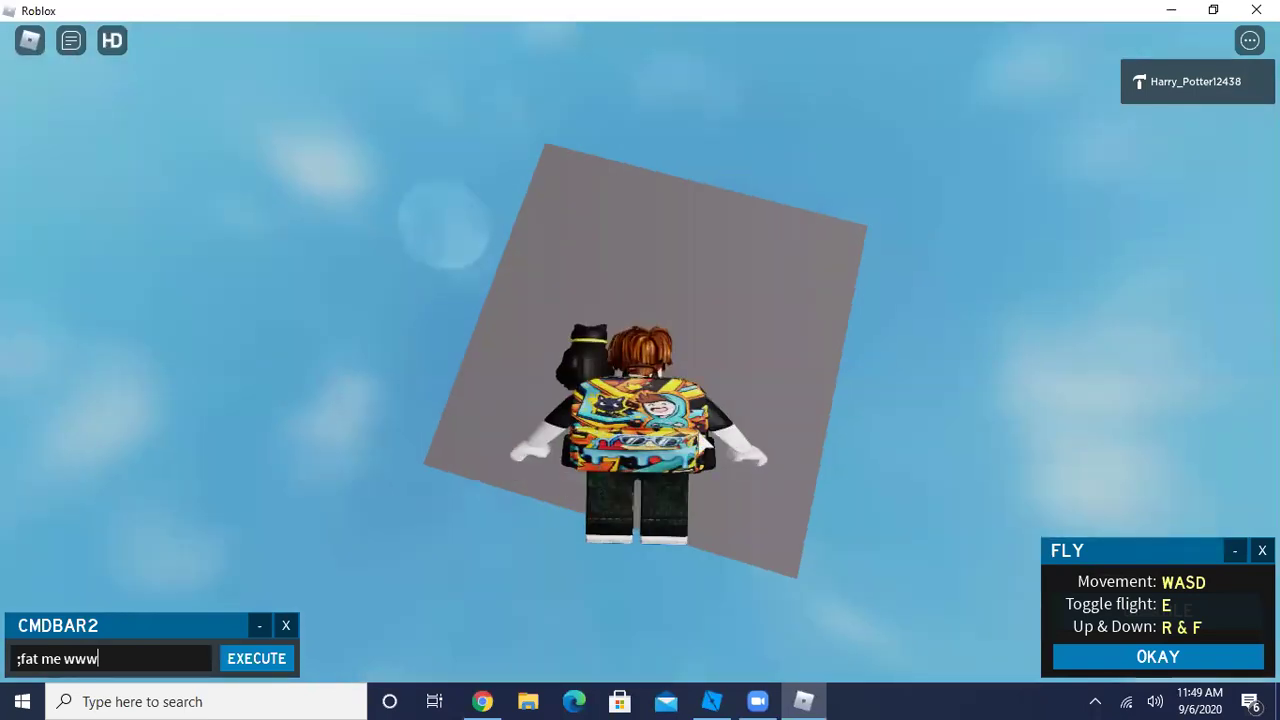
type("w")
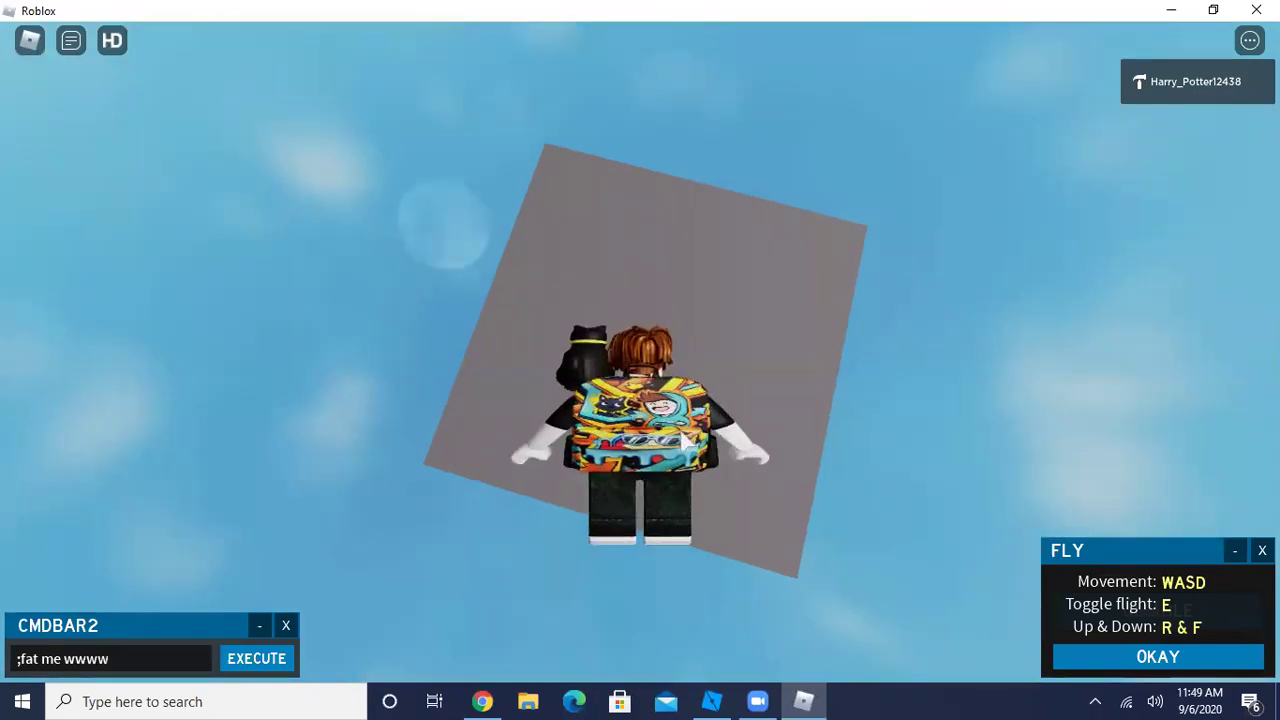